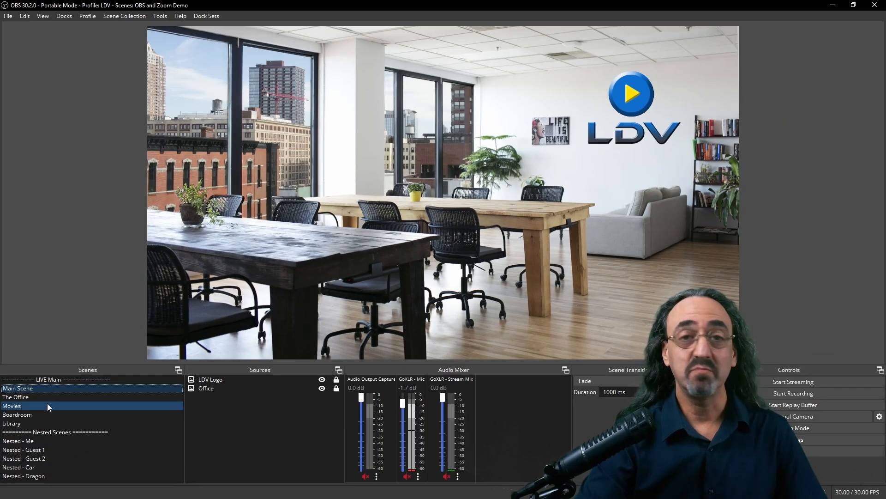
- Preview The Office, Movies, Boardroom and Library scenes in turn, ending on Main Scene
{"action": "left_click", "coordinate": [39, 402]}
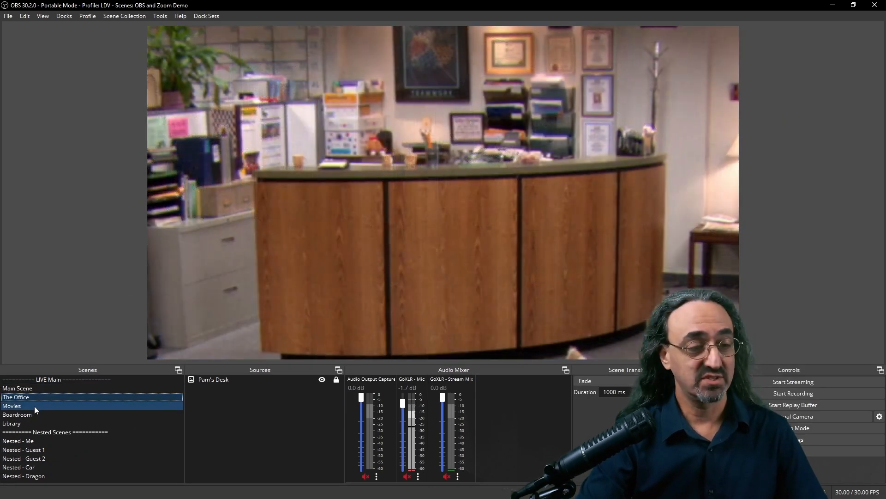
{"action": "left_click", "coordinate": [34, 404]}
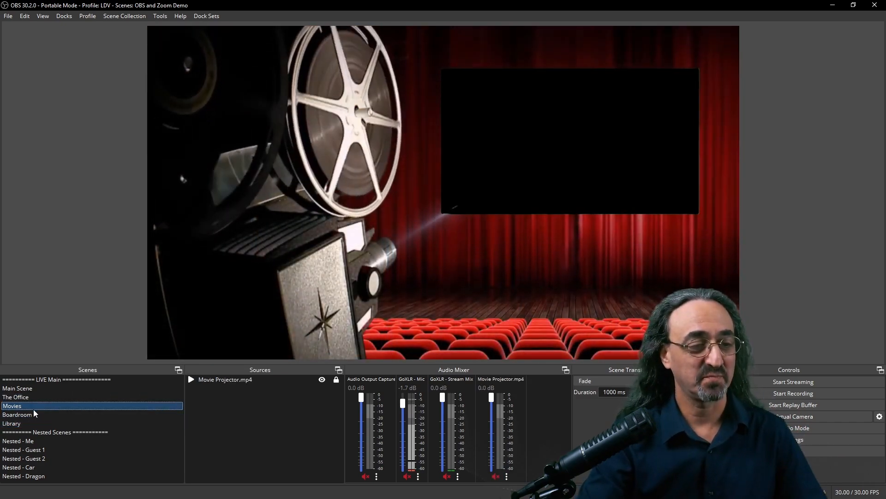
{"action": "left_click", "coordinate": [33, 414]}
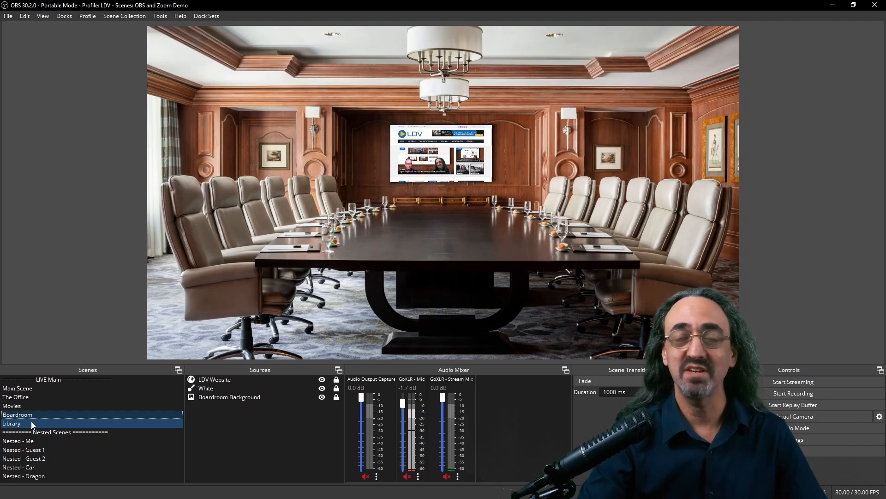
{"action": "left_click", "coordinate": [32, 422]}
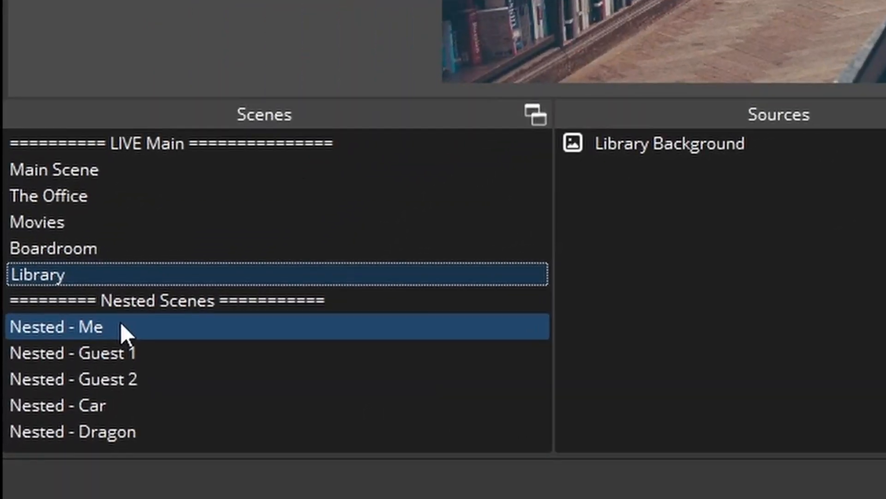
{"action": "left_click", "coordinate": [133, 174]}
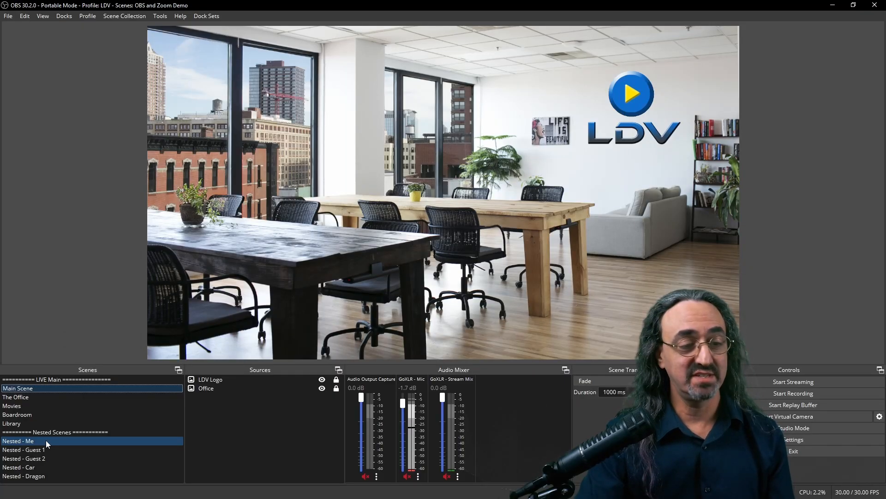
- Switch to the Nested - Me scene and inspect the properties of its Poly P15 camera source without changing them
{"action": "left_click", "coordinate": [46, 440]}
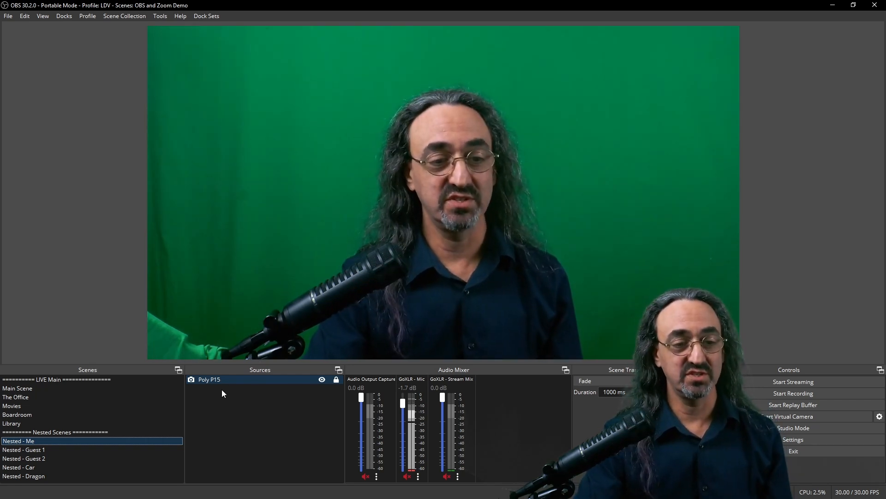
{"action": "double_click", "coordinate": [231, 383]}
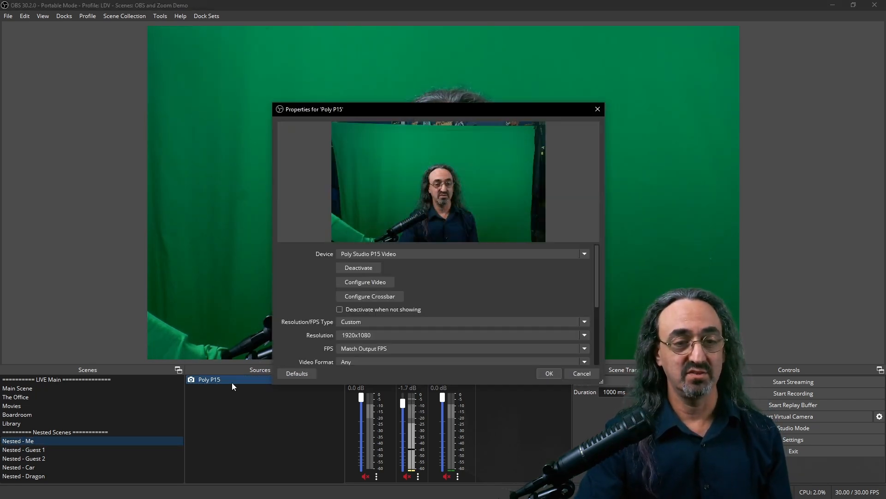
{"action": "left_click_drag", "start_coordinate": [416, 114], "coordinate": [351, 82]}
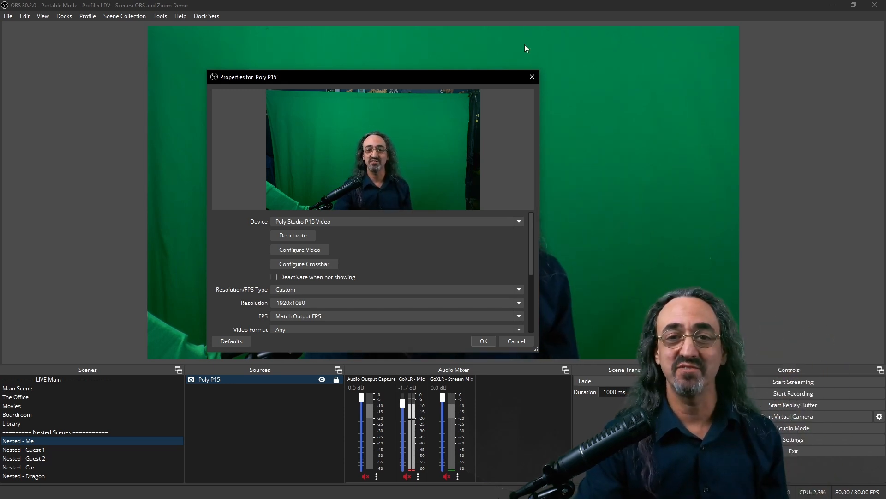
{"action": "left_click", "coordinate": [533, 77]}
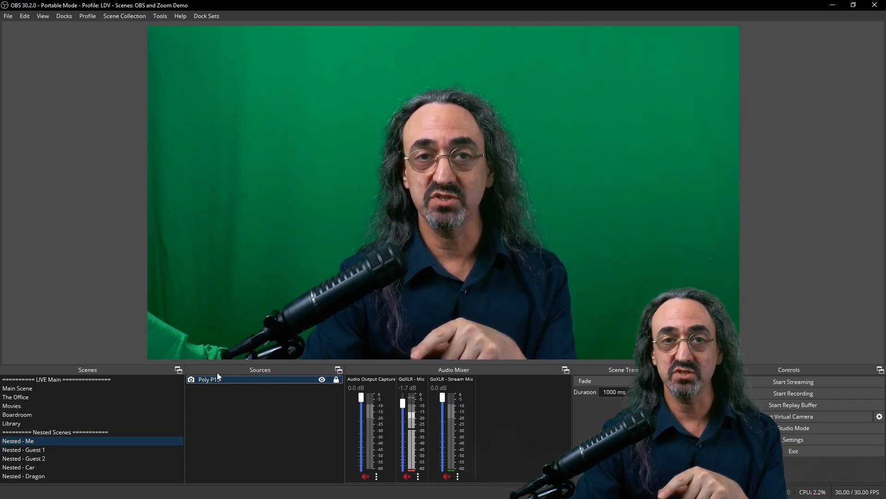
- Enable the existing Chroma Key filter on the Nested - Me scene
{"action": "right_click", "coordinate": [28, 442]}
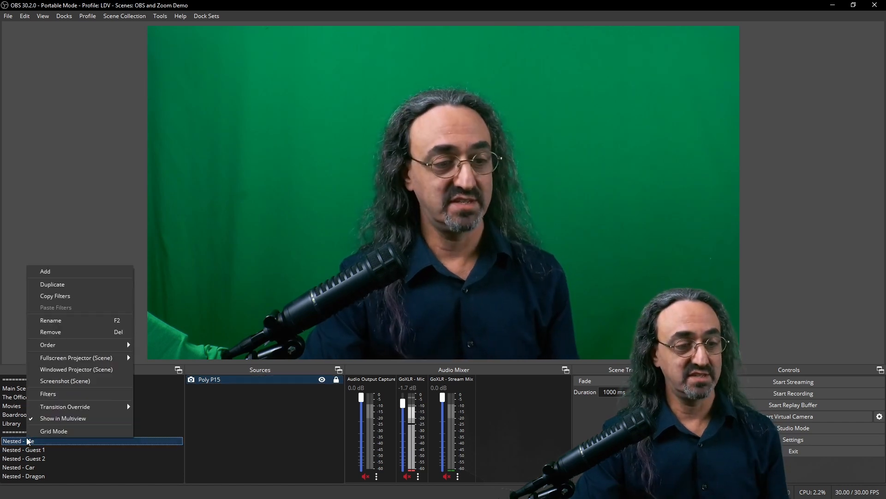
{"action": "left_click", "coordinate": [52, 394]}
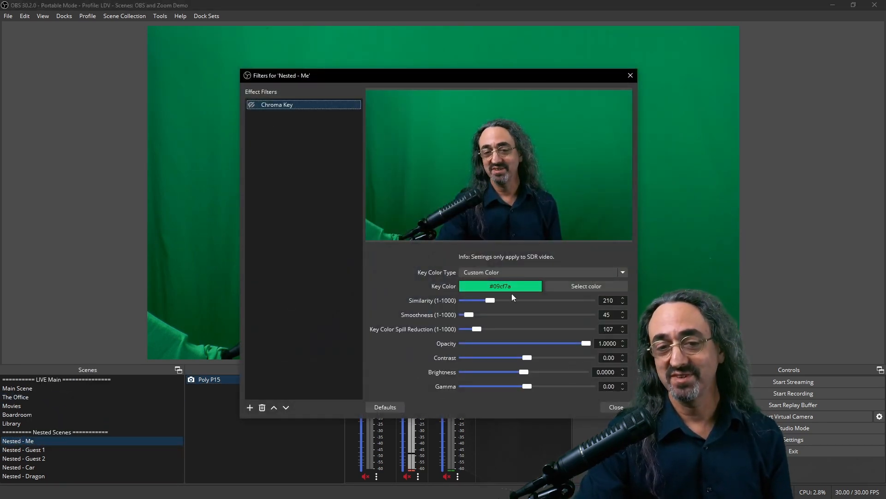
{"action": "left_click", "coordinate": [251, 105]}
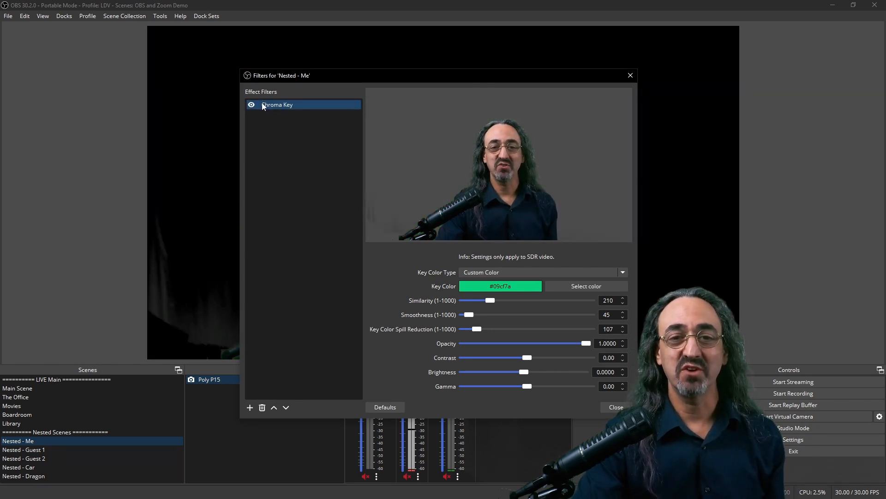
{"action": "left_click", "coordinate": [618, 408]}
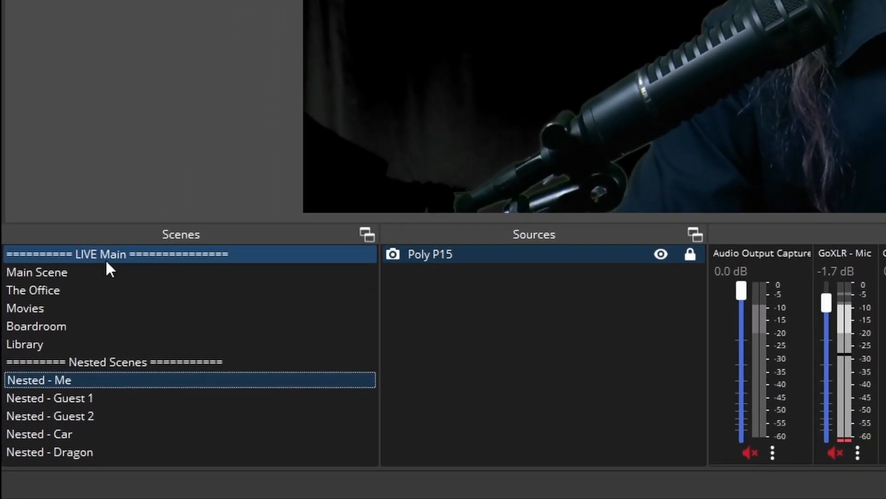
- Switch to Main Scene and check its LDV Logo and Office layers by hiding and reshowing each source
{"action": "left_click", "coordinate": [104, 272]}
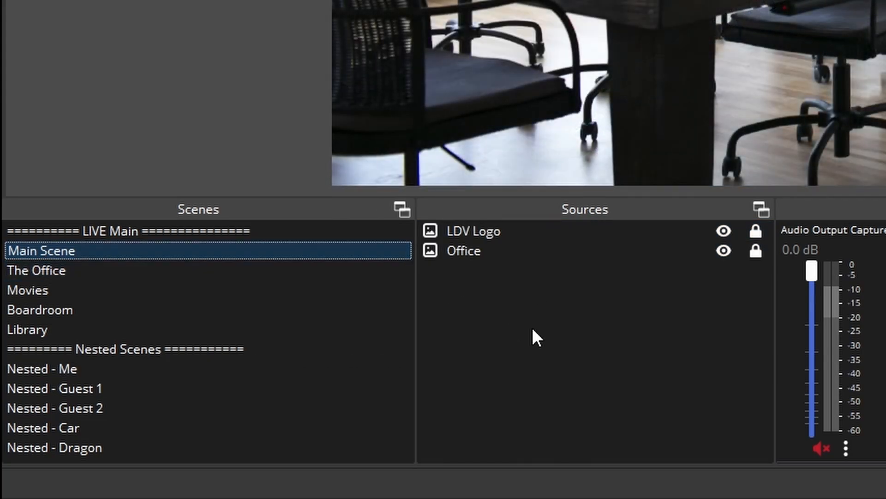
{"action": "left_click", "coordinate": [553, 231]}
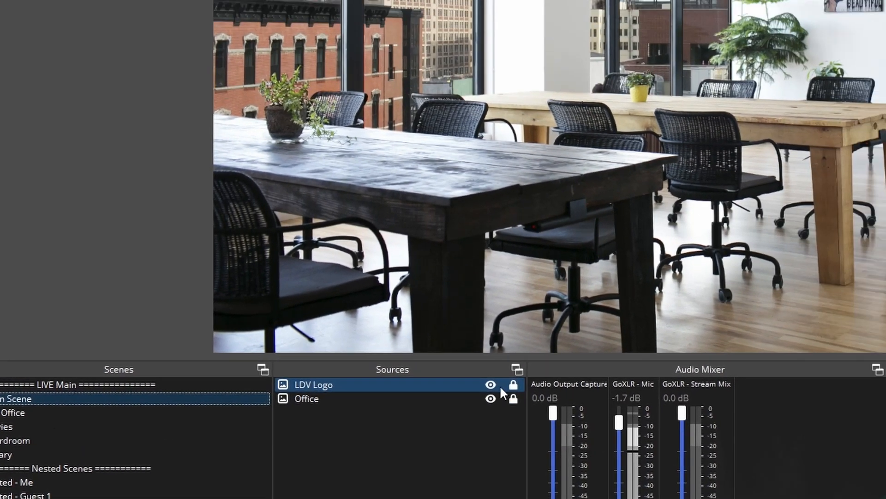
{"action": "left_click", "coordinate": [490, 385]}
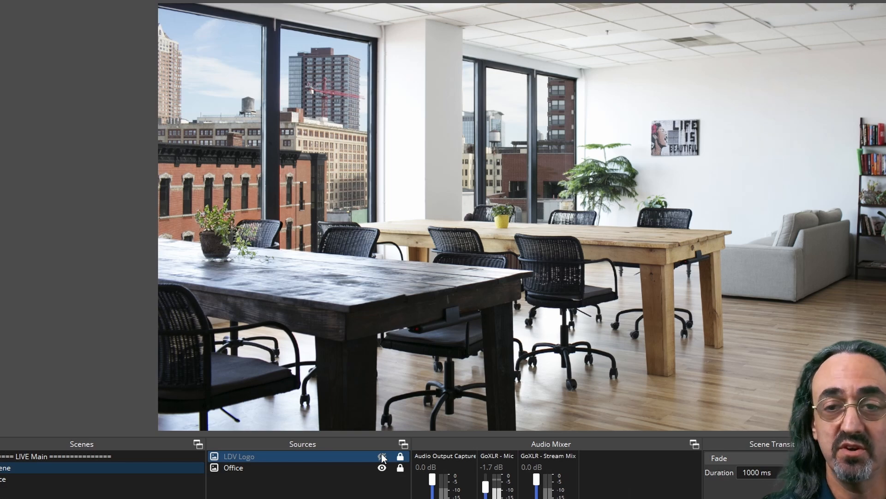
{"action": "left_click", "coordinate": [382, 456]}
{"action": "left_click", "coordinate": [376, 467]}
{"action": "left_click", "coordinate": [382, 468]}
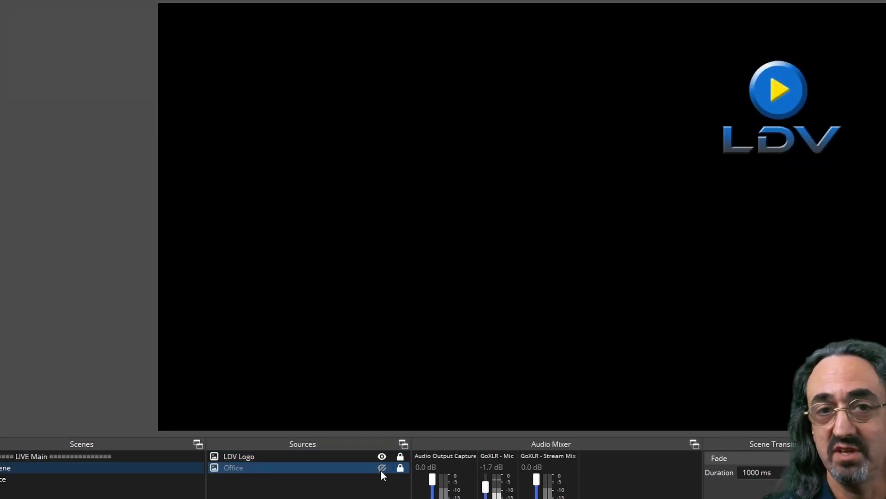
{"action": "left_click", "coordinate": [381, 468]}
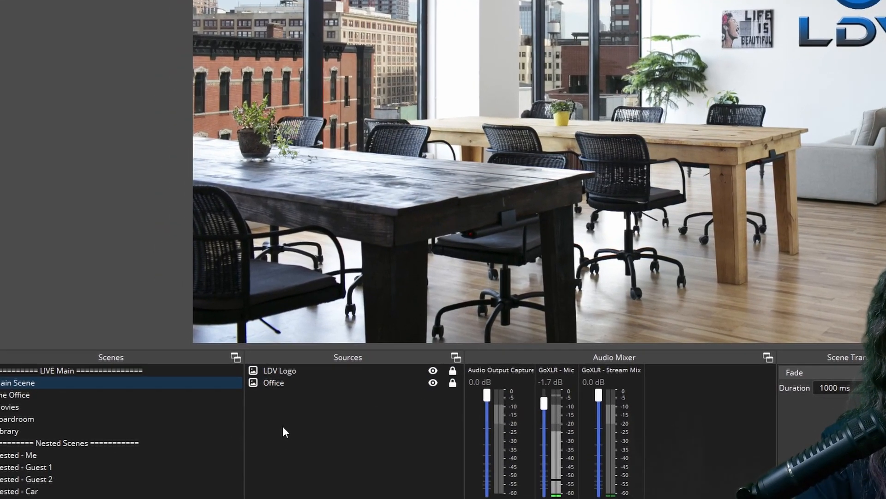
- Add the existing Nested - Me scene as a visible source in Main Scene and lock it
{"action": "right_click", "coordinate": [304, 393]}
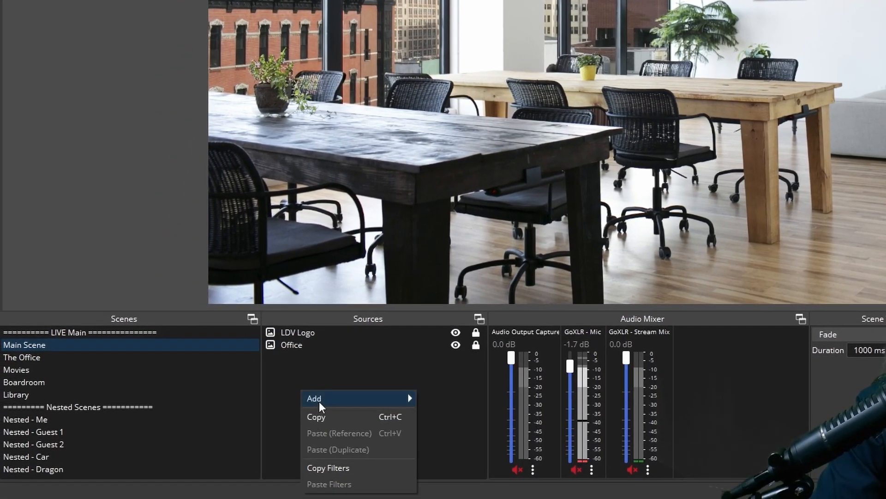
{"action": "mouse_move", "coordinate": [320, 400]}
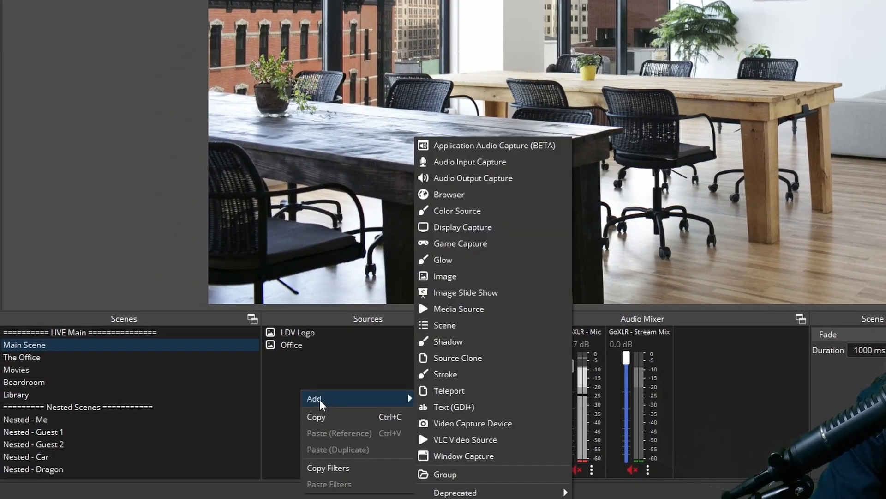
{"action": "left_click", "coordinate": [455, 326]}
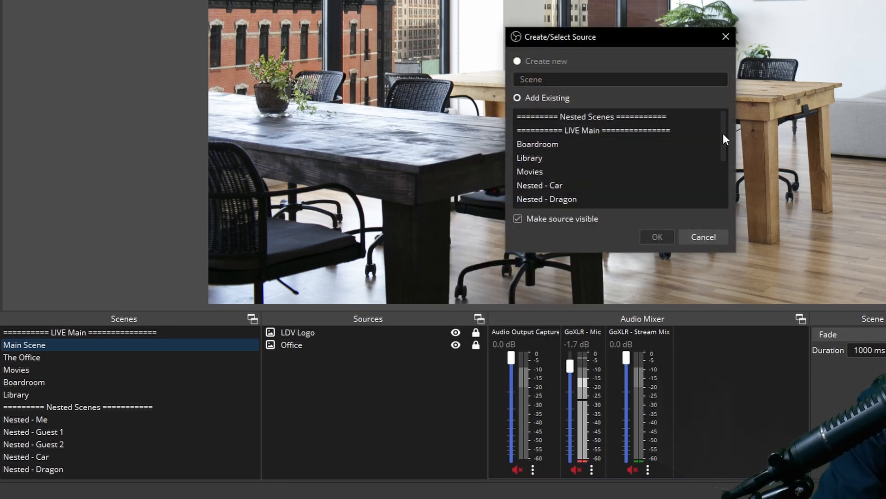
{"action": "left_click_drag", "start_coordinate": [723, 134], "coordinate": [722, 165]}
{"action": "left_click", "coordinate": [542, 176]}
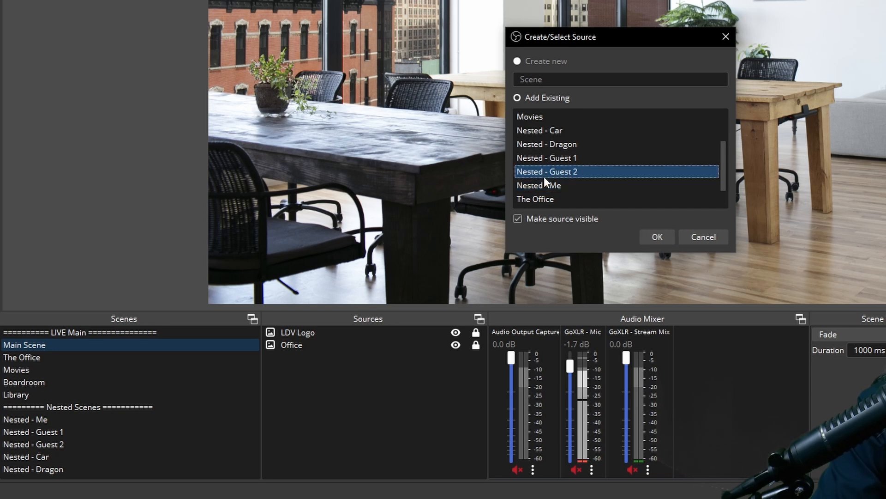
{"action": "left_click", "coordinate": [544, 184]}
{"action": "left_click", "coordinate": [647, 239]}
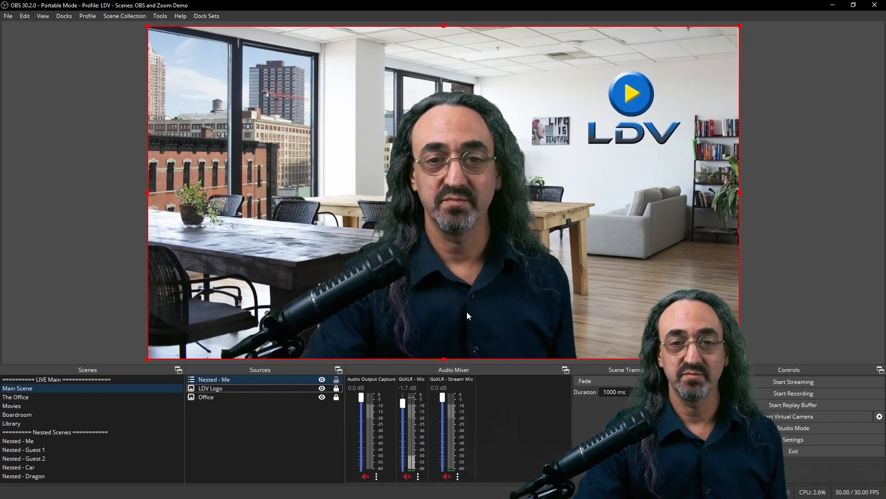
{"action": "left_click", "coordinate": [336, 379]}
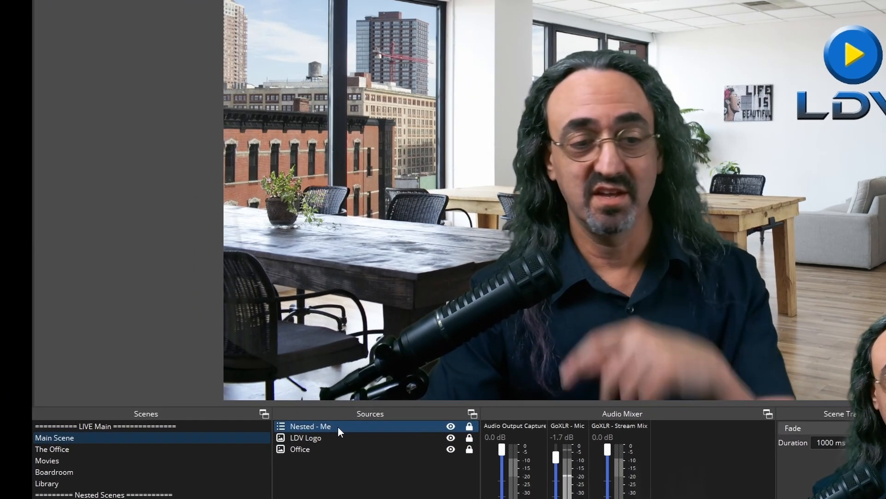
- Copy the Nested - Me source from Main Scene and paste it as a reference into The Office scene
{"action": "right_click", "coordinate": [337, 426]}
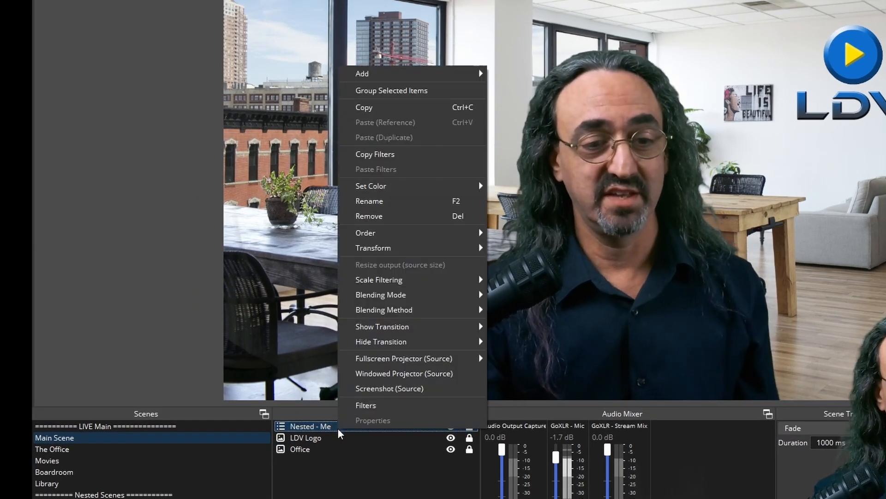
{"action": "left_click", "coordinate": [385, 109]}
{"action": "left_click", "coordinate": [92, 449]}
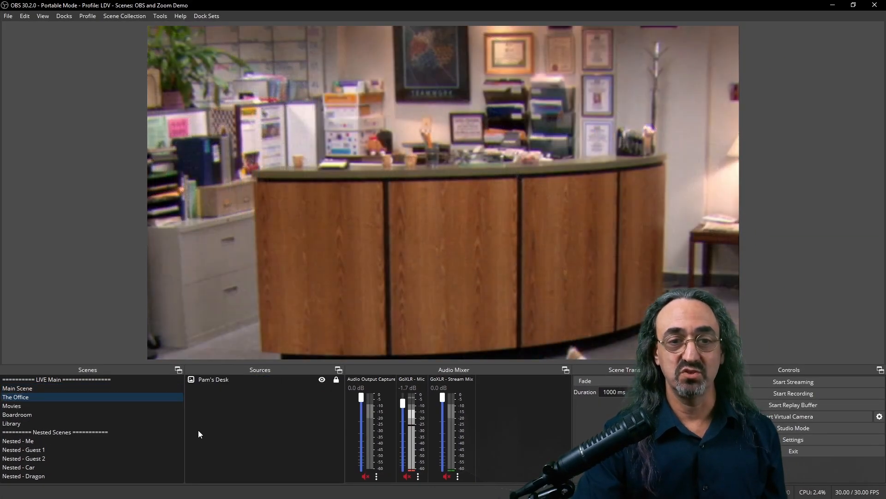
{"action": "right_click", "coordinate": [198, 430]}
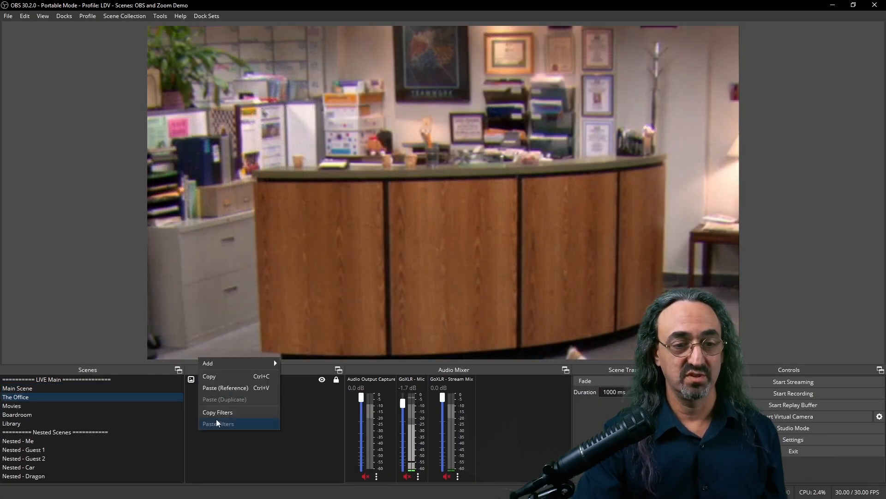
{"action": "left_click", "coordinate": [225, 388]}
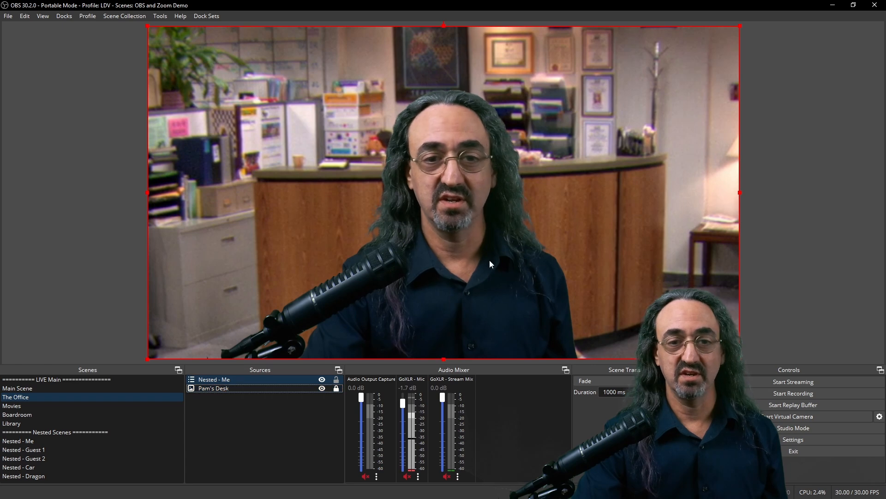
- Scale down the Nested - Me source in The Office and position it just above the reception counter, behind the desk
{"action": "left_click_drag", "start_coordinate": [740, 358], "coordinate": [445, 192]}
{"action": "left_click_drag", "start_coordinate": [370, 148], "coordinate": [437, 122]}
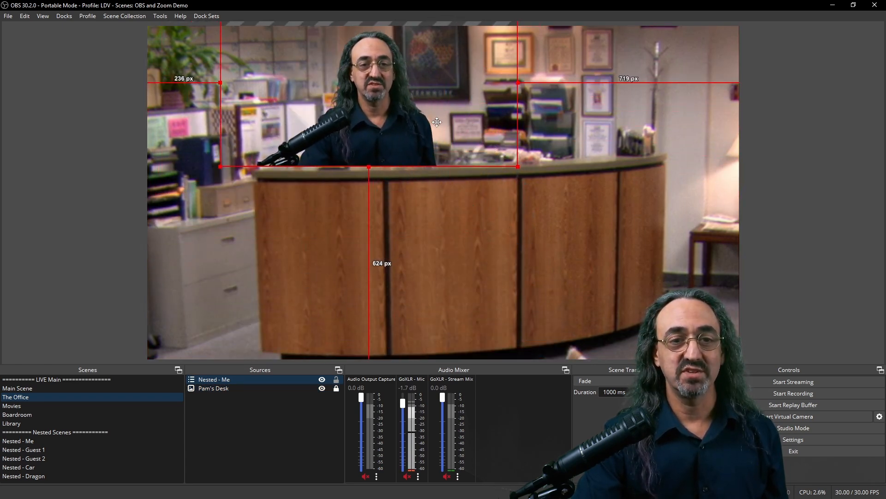
{"action": "left_click_drag", "start_coordinate": [518, 84], "coordinate": [453, 80]}
{"action": "left_click_drag", "start_coordinate": [412, 82], "coordinate": [421, 121]}
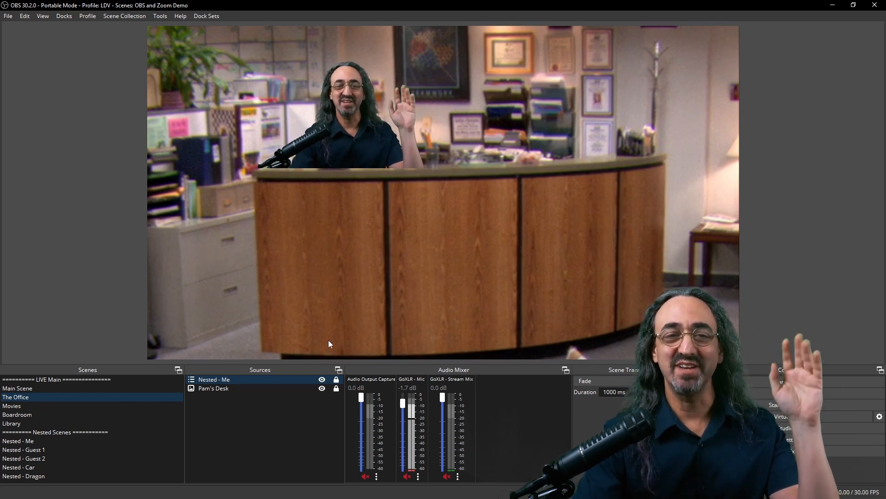
- Paste Nested - Me as a reference into the Movies scene and scale and place it about 946 px from the left, 406 px from the top
{"action": "left_click", "coordinate": [71, 408]}
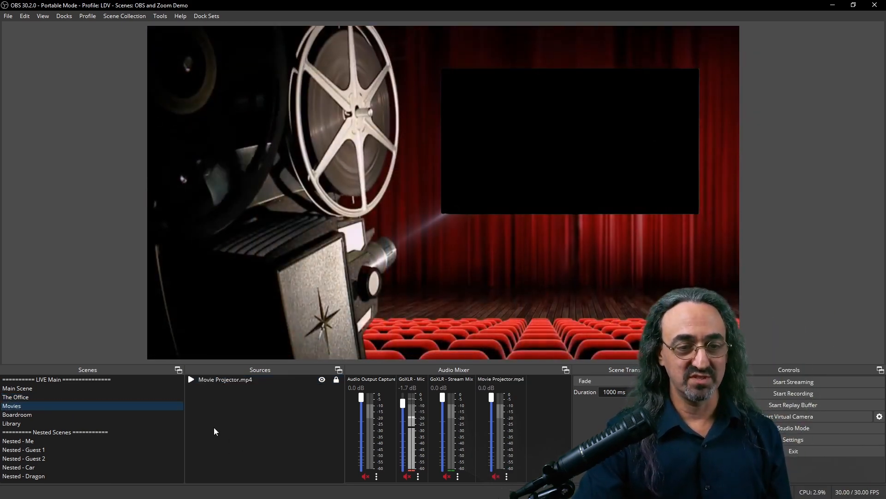
{"action": "right_click", "coordinate": [214, 427]}
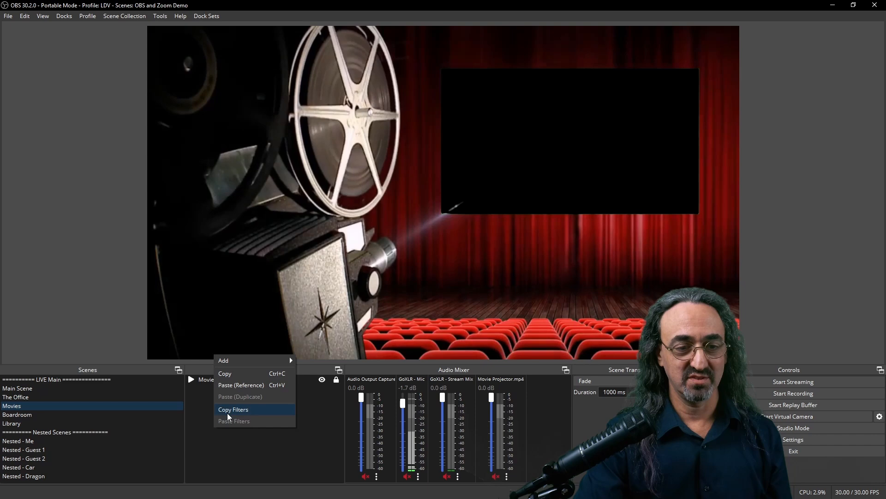
{"action": "left_click", "coordinate": [241, 385]}
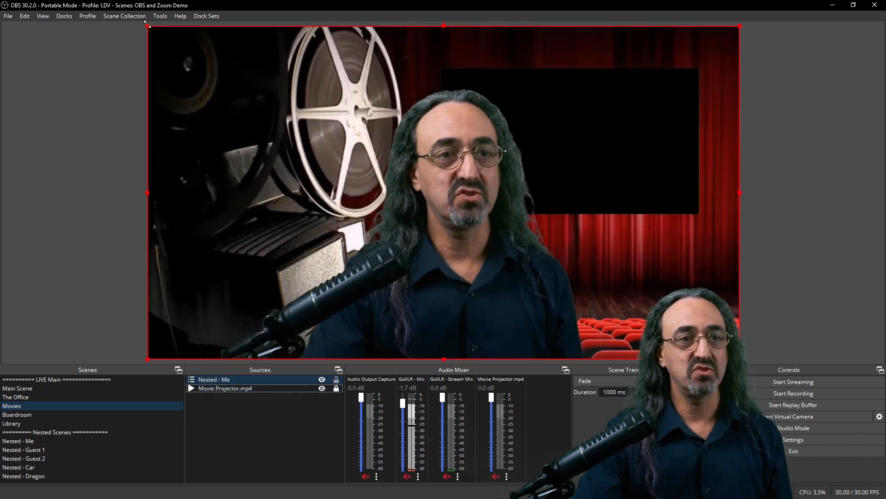
{"action": "left_click_drag", "start_coordinate": [147, 192], "coordinate": [371, 256]}
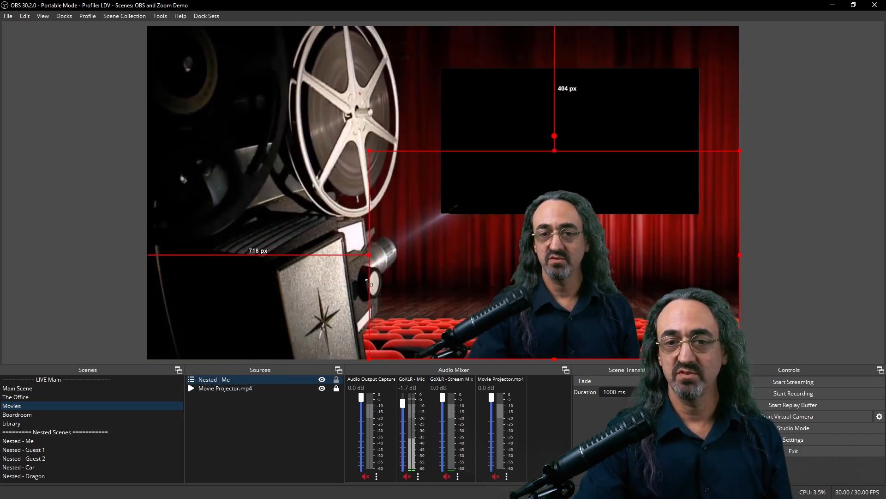
{"action": "left_click_drag", "start_coordinate": [442, 308], "coordinate": [512, 309]}
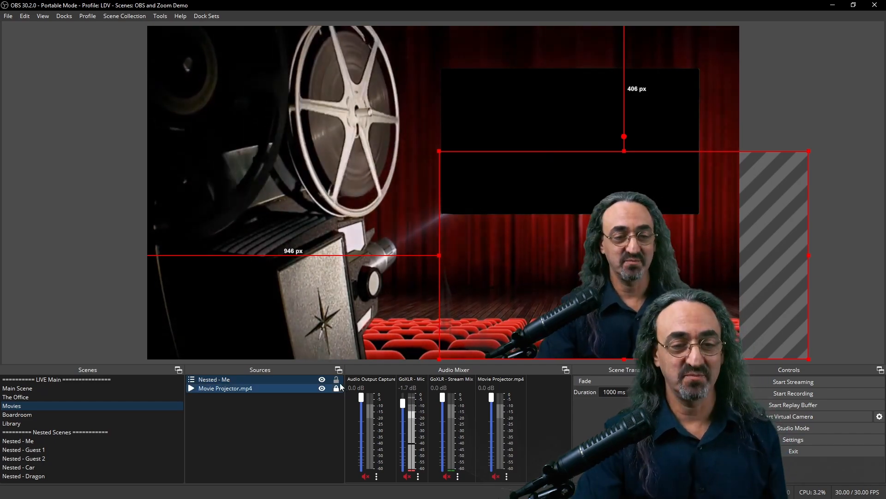
- Lock the Nested - Me source in the Movies scene and paste it as a reference into the Boardroom scene
{"action": "left_click", "coordinate": [336, 380]}
{"action": "left_click", "coordinate": [80, 415]}
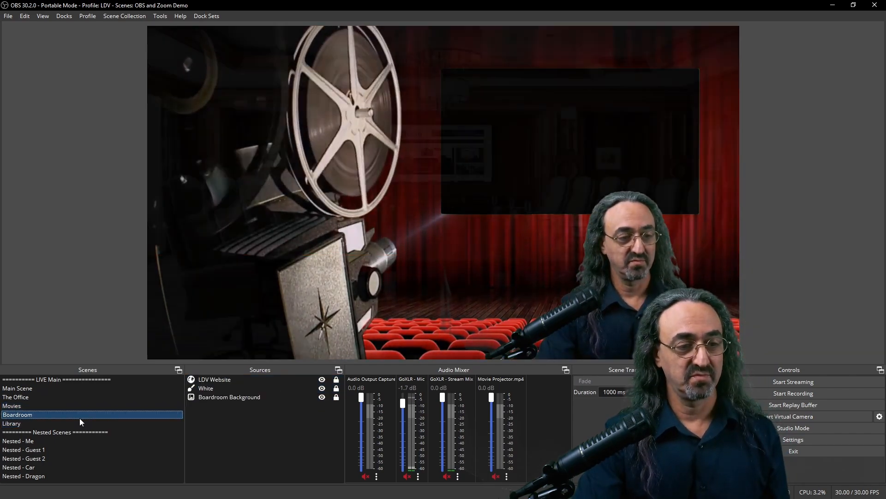
{"action": "right_click", "coordinate": [203, 421]}
{"action": "left_click", "coordinate": [230, 452]}
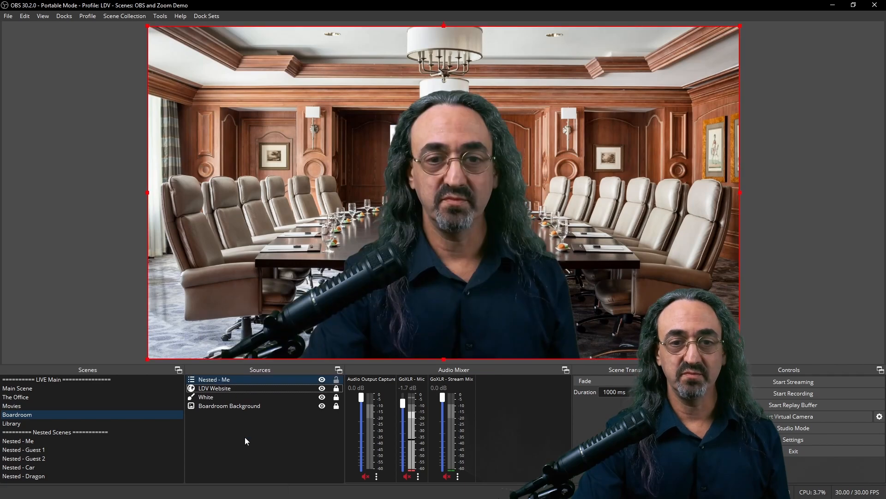
- Scale down Nested - Me in the Boardroom, place it behind the table's far end about 890 px from the left and 394 px from the top, and lock it
{"action": "left_click_drag", "start_coordinate": [734, 355], "coordinate": [297, 107]}
{"action": "left_click_drag", "start_coordinate": [263, 67], "coordinate": [512, 172]}
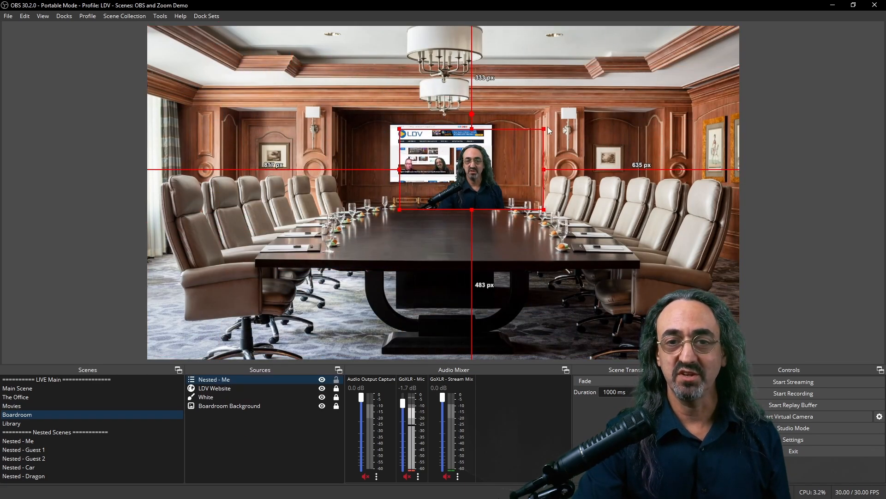
{"action": "left_click_drag", "start_coordinate": [548, 126], "coordinate": [509, 149]}
{"action": "left_click_drag", "start_coordinate": [486, 171], "coordinate": [504, 168]}
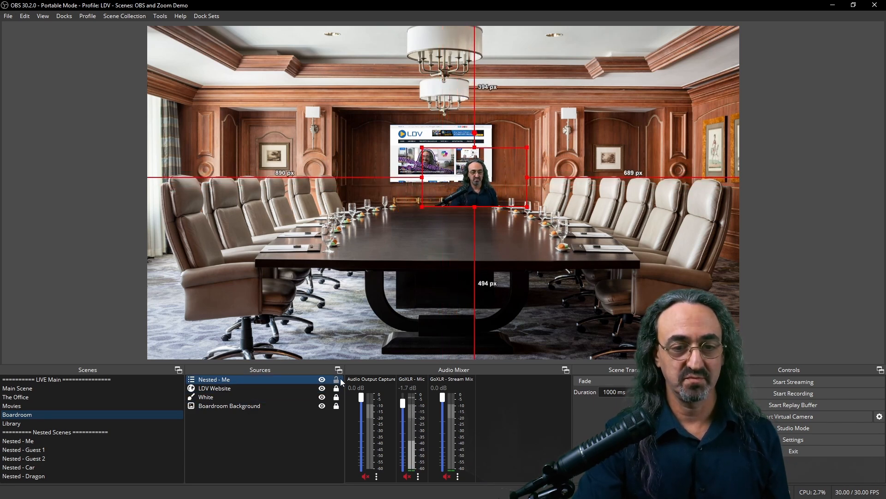
- Paste Nested - Me as a reference into the Library scene, scaled down behind the far desk about 905 px from the left, and lock it
{"action": "left_click", "coordinate": [112, 425]}
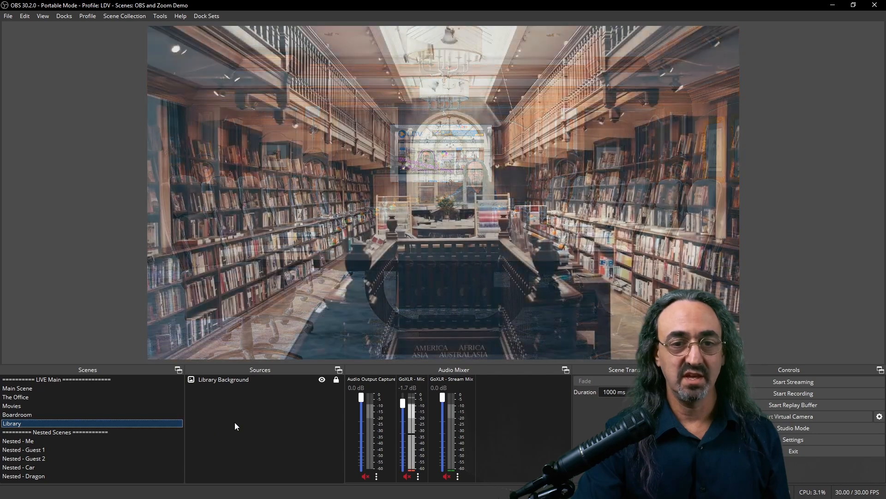
{"action": "right_click", "coordinate": [220, 425]}
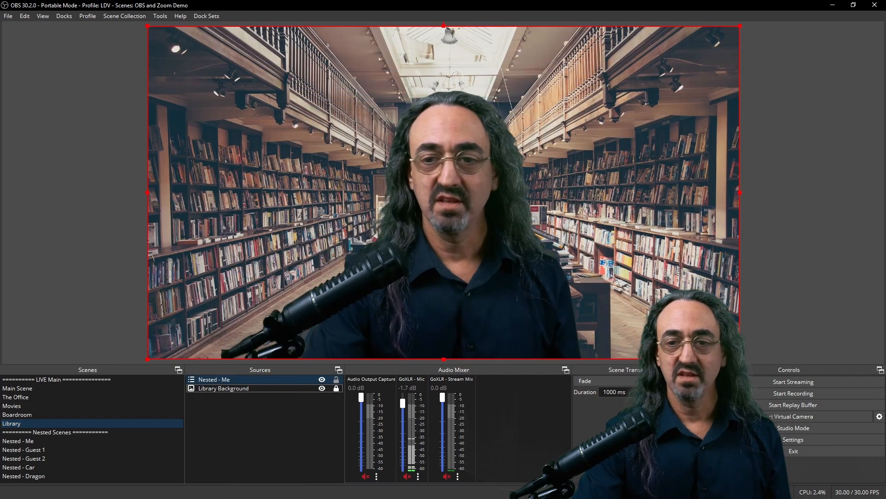
{"action": "left_click_drag", "start_coordinate": [740, 359], "coordinate": [492, 179]}
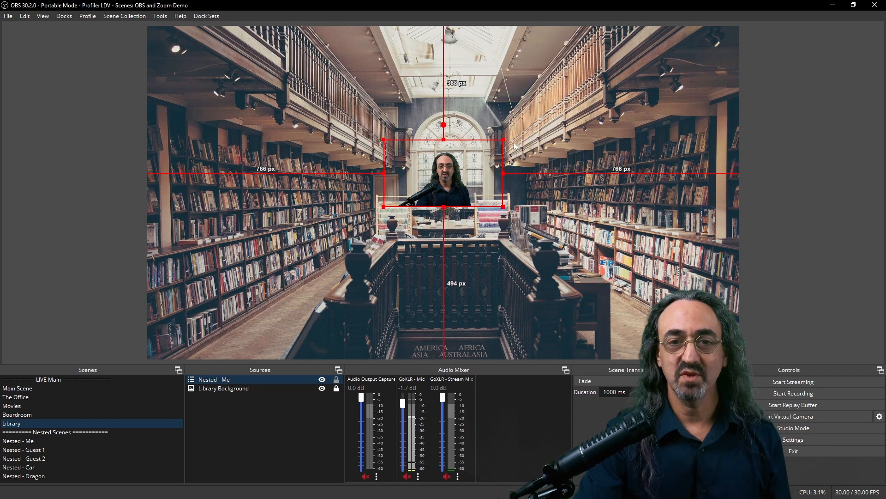
{"action": "left_click_drag", "start_coordinate": [503, 140], "coordinate": [482, 198]}
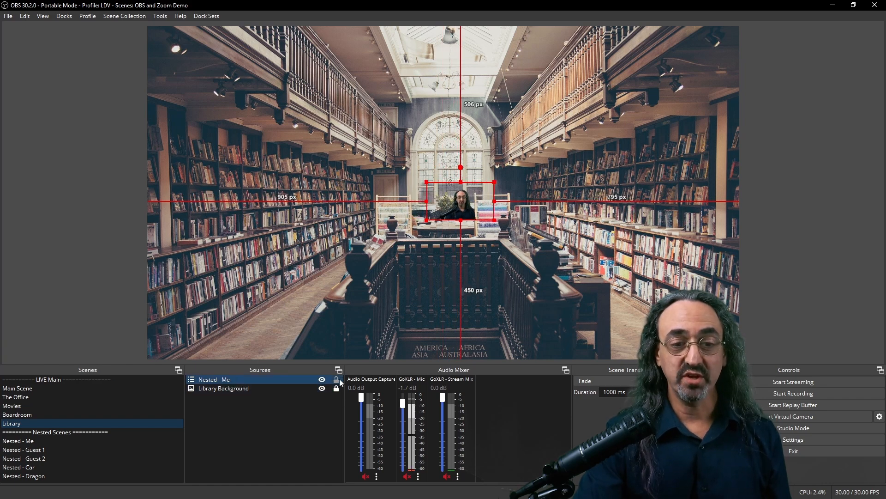
{"action": "left_click", "coordinate": [337, 379]}
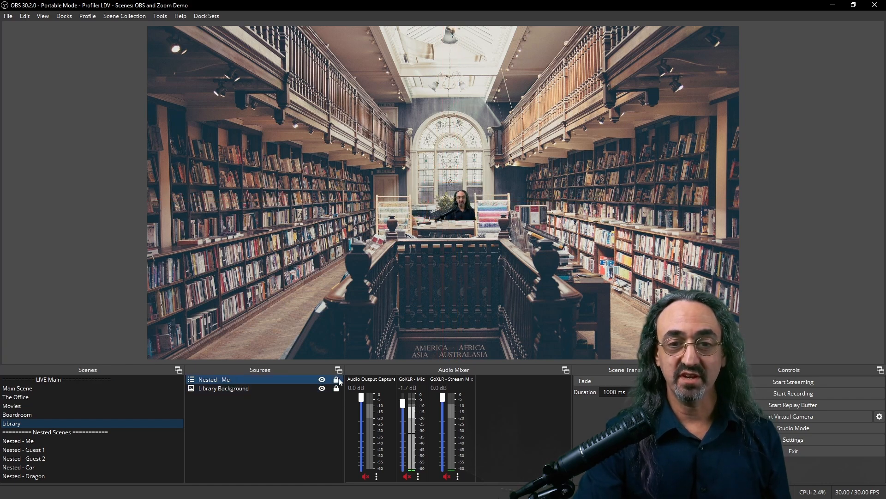
- Add a new scene named Zoomed Boardroom directly below the Boardroom scene
{"action": "left_click", "coordinate": [79, 414]}
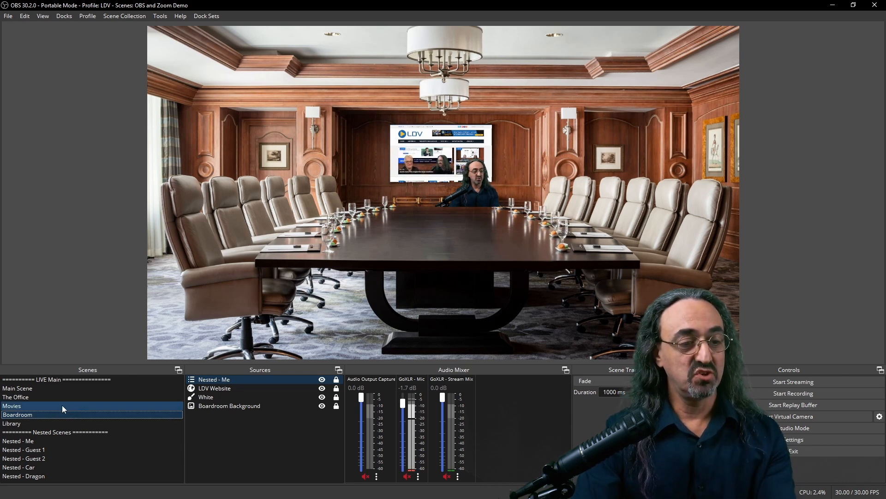
{"action": "right_click", "coordinate": [53, 413]}
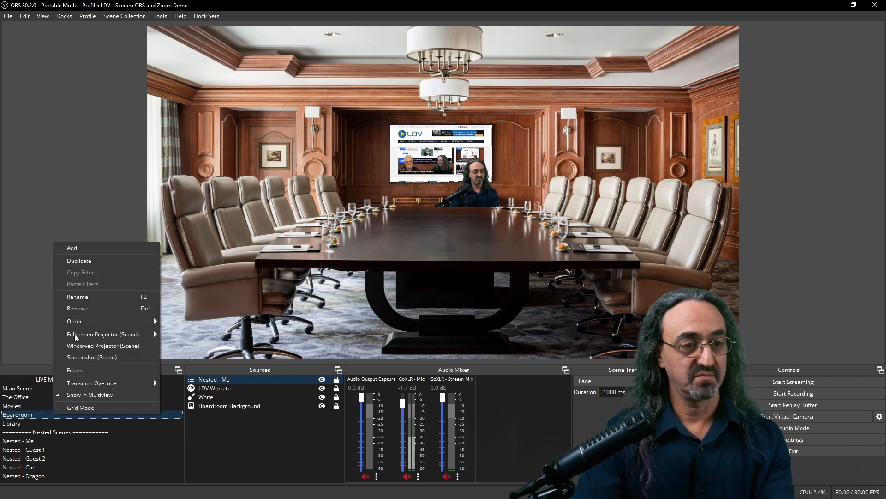
{"action": "left_click", "coordinate": [78, 246]}
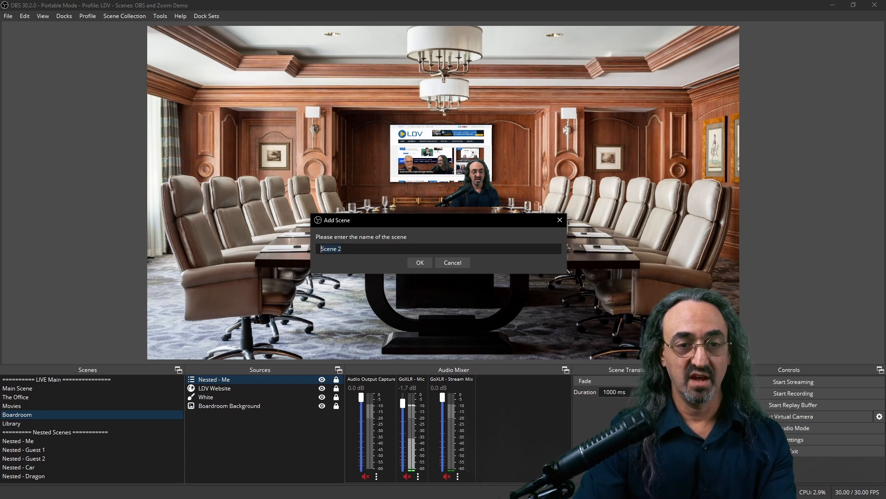
{"action": "key", "text": "BackSpace"}
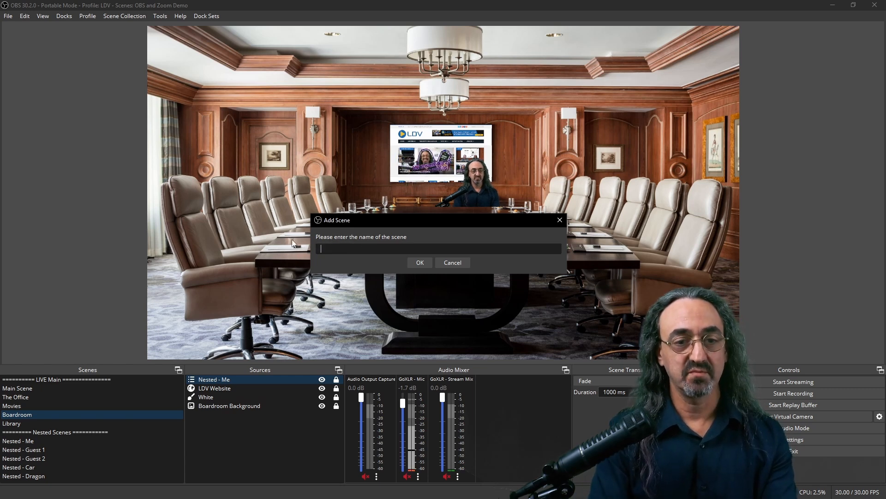
{"action": "type", "text": "Zoomed Bo"}
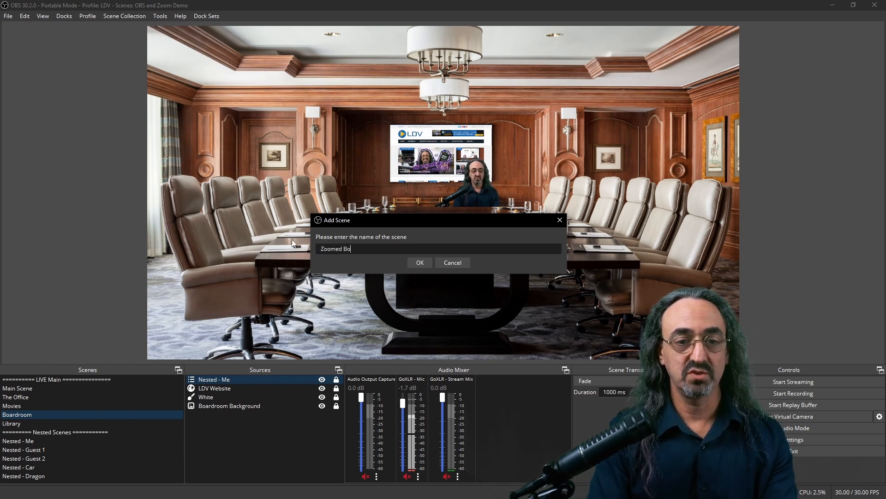
{"action": "type", "text": "ardroom"}
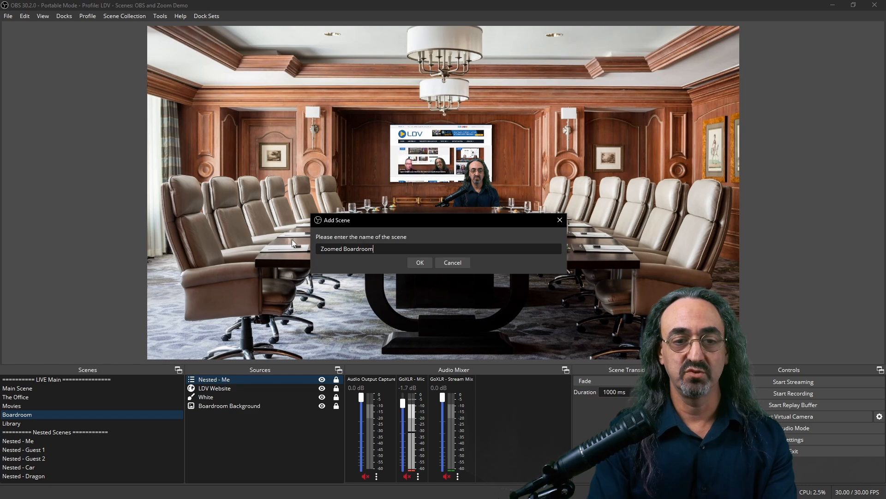
{"action": "left_click", "coordinate": [424, 261]}
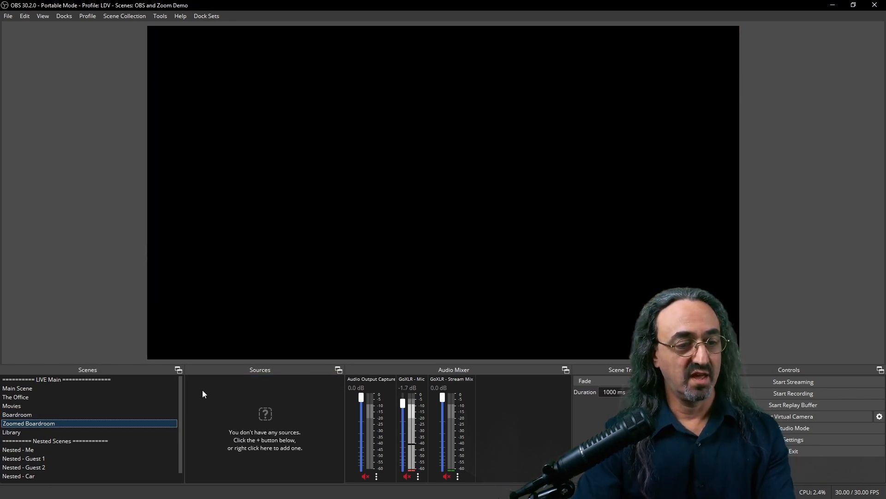
- Add the existing Boardroom scene as a visible source in Zoomed Boardroom
{"action": "right_click", "coordinate": [203, 391]}
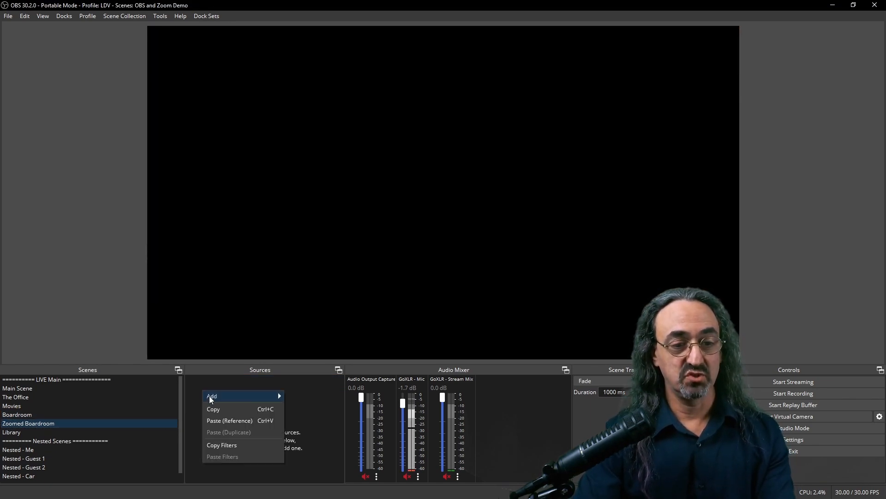
{"action": "mouse_move", "coordinate": [220, 397]}
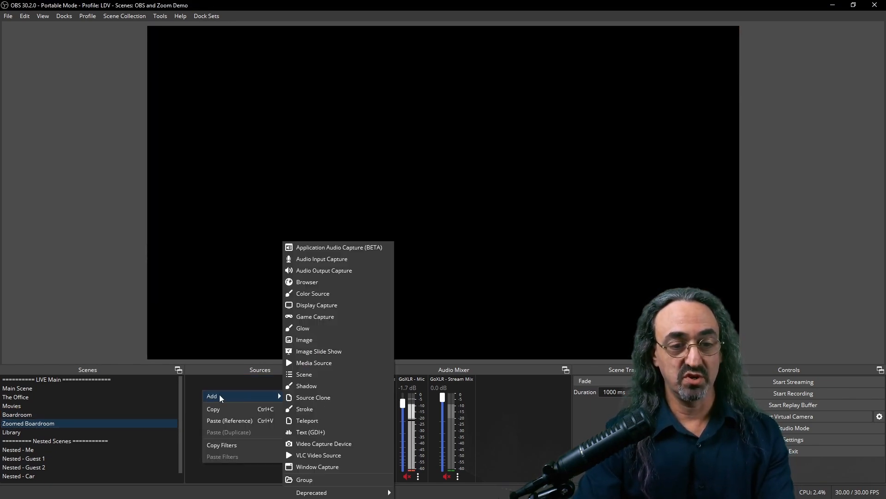
{"action": "left_click", "coordinate": [308, 375]}
{"action": "left_click", "coordinate": [394, 246]}
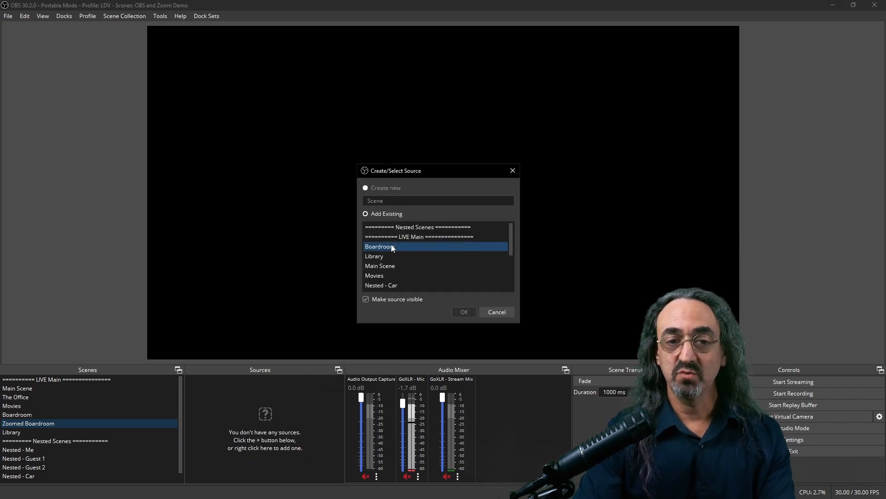
{"action": "left_click", "coordinate": [461, 310]}
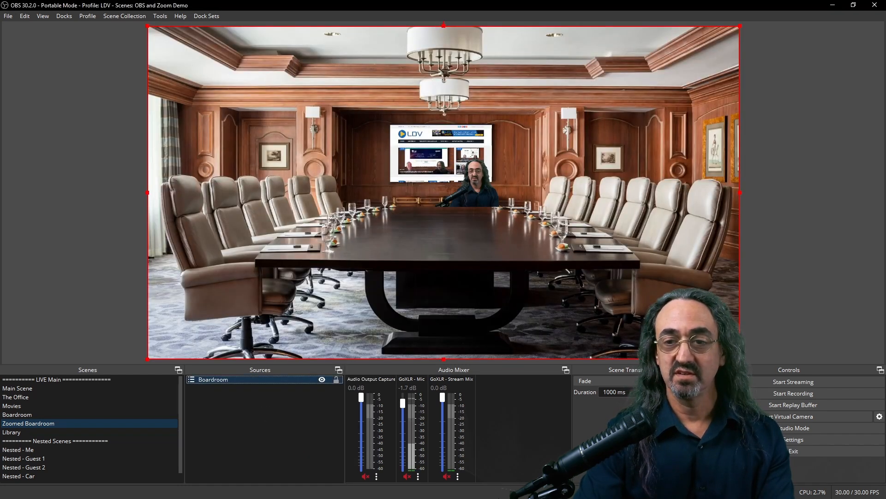
- Enlarge the Boardroom source and reposition it so the wall screen and the seated presenter are centred in the frame, and lock it
{"action": "left_click_drag", "start_coordinate": [653, 288], "coordinate": [331, 113]}
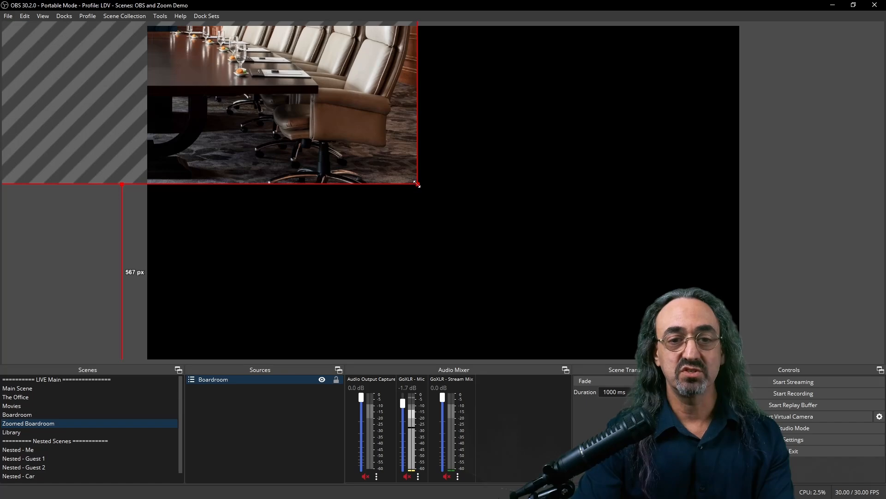
{"action": "left_click_drag", "start_coordinate": [417, 184], "coordinate": [841, 465]}
{"action": "left_click_drag", "start_coordinate": [859, 259], "coordinate": [633, 150]}
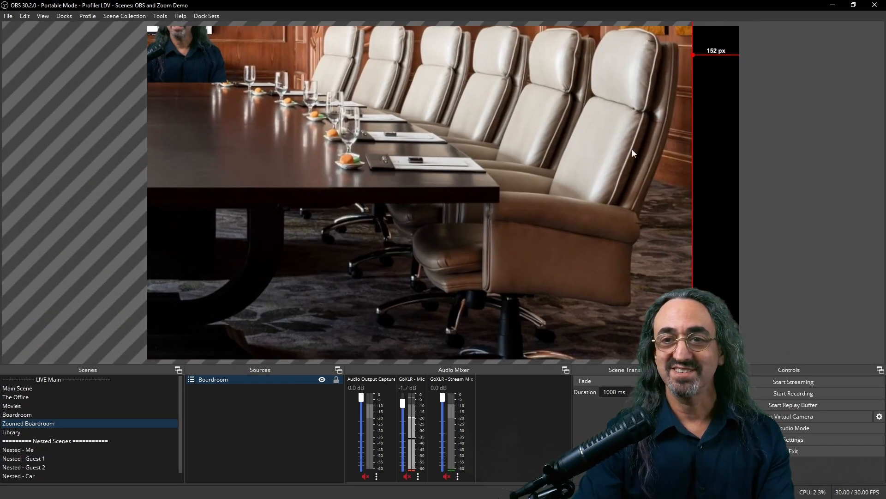
{"action": "left_click_drag", "start_coordinate": [554, 94], "coordinate": [795, 231]}
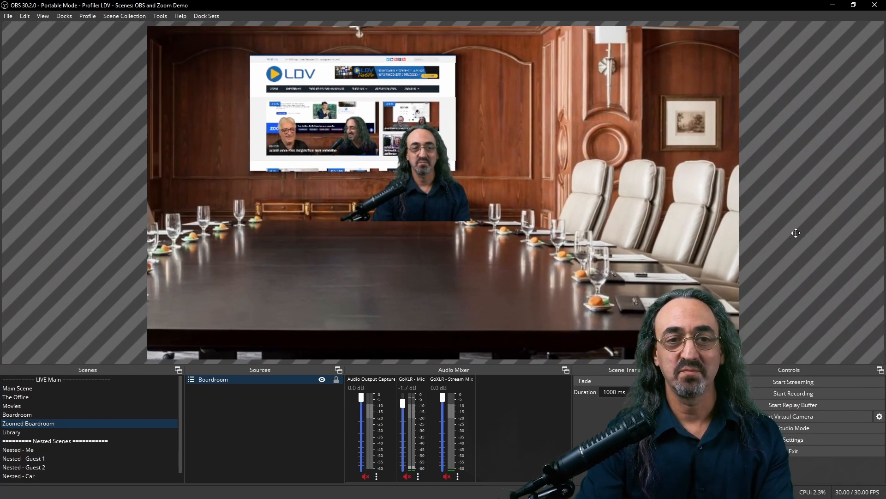
{"action": "left_click_drag", "start_coordinate": [535, 184], "coordinate": [599, 251]}
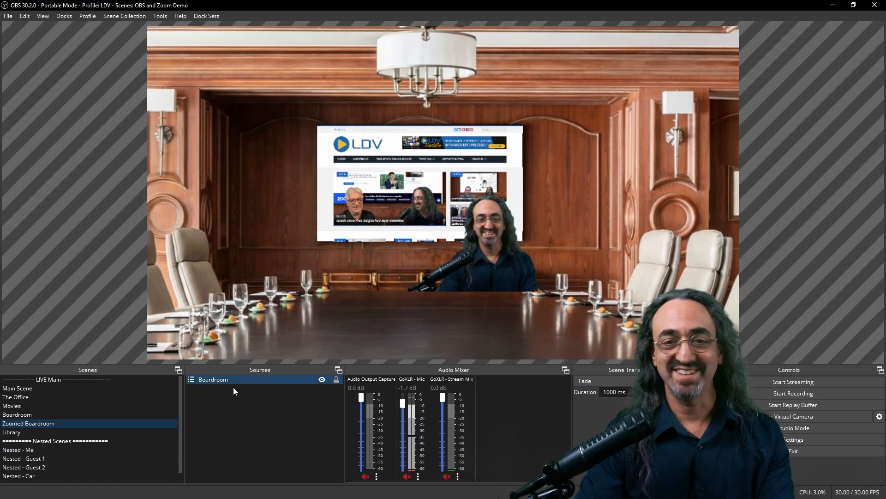
{"action": "left_click", "coordinate": [337, 378]}
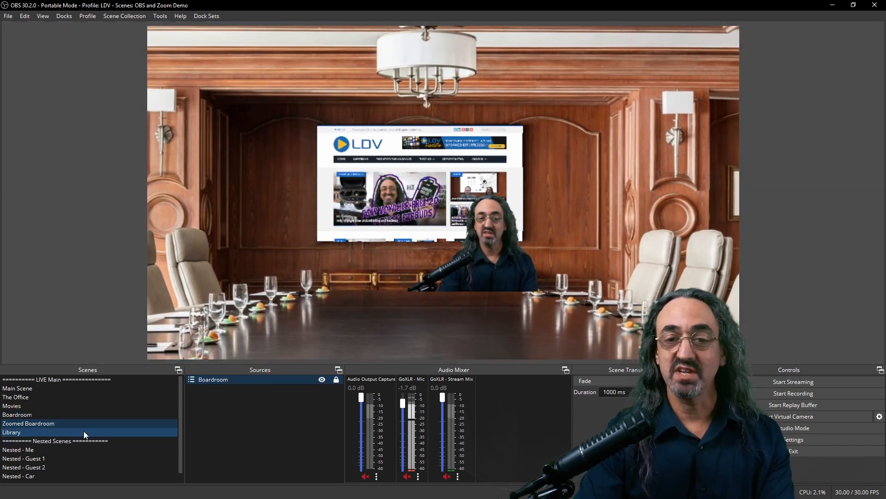
- Create a visible Display Capture source named Monitor 2 in the Nested - Guest 1 scene
{"action": "left_click", "coordinate": [62, 391]}
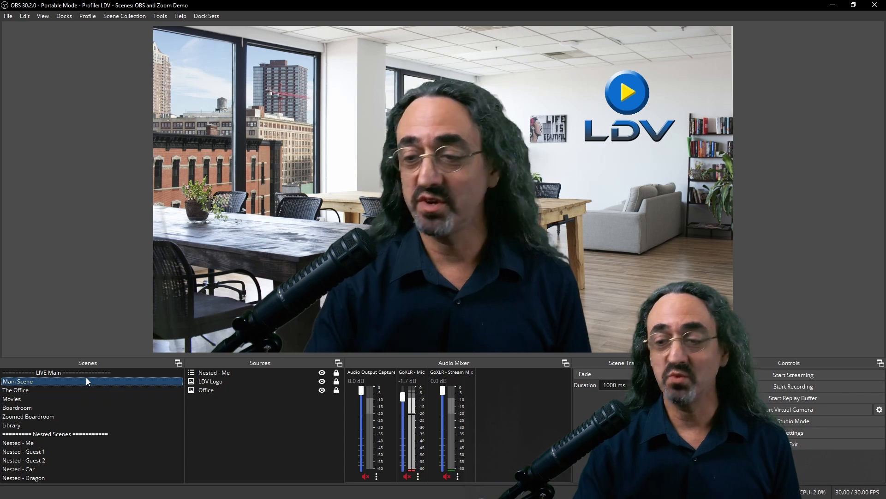
{"action": "left_click", "coordinate": [38, 451]}
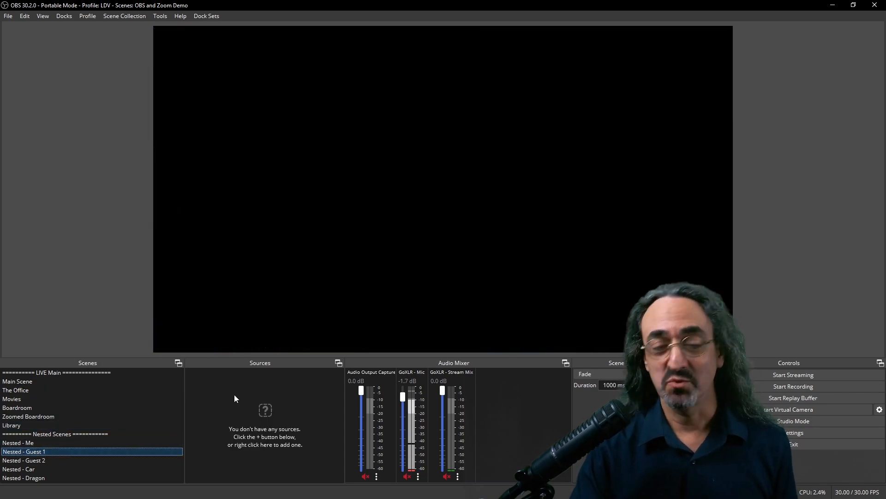
{"action": "right_click", "coordinate": [235, 378]}
{"action": "mouse_move", "coordinate": [256, 382]}
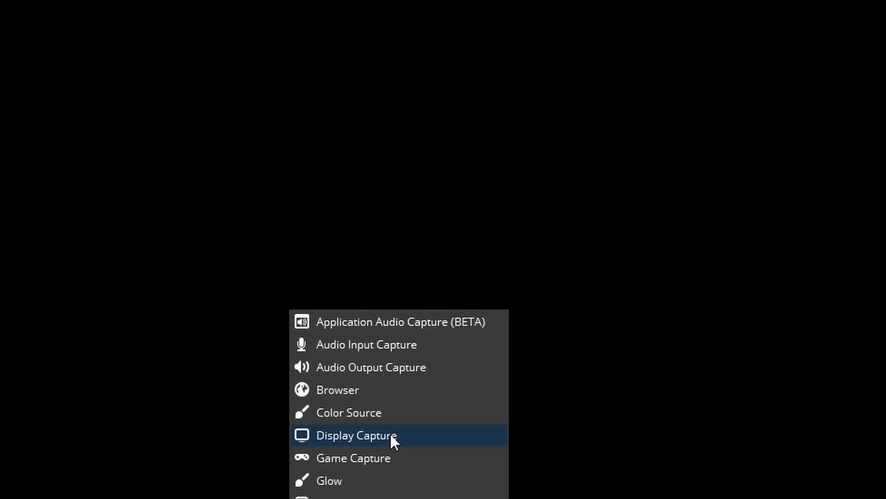
{"action": "left_click", "coordinate": [390, 435]}
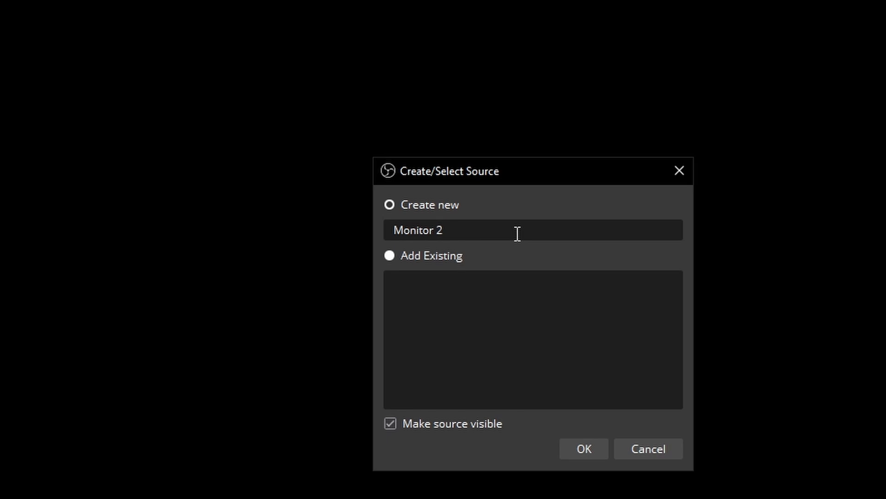
{"action": "left_click", "coordinate": [577, 448]}
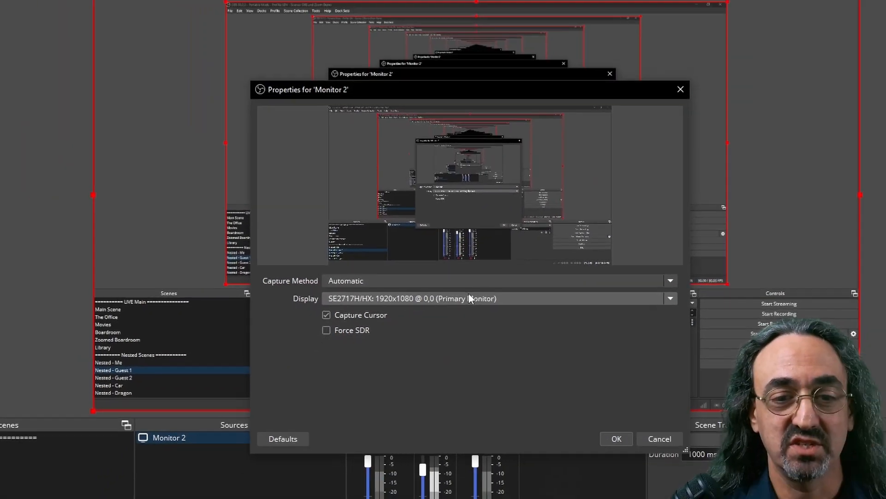
- Set Monitor 2 to capture the display DELL SE2416H: 1920x1080 @ 1920,0
{"action": "left_click", "coordinate": [437, 266]}
{"action": "left_click", "coordinate": [416, 285]}
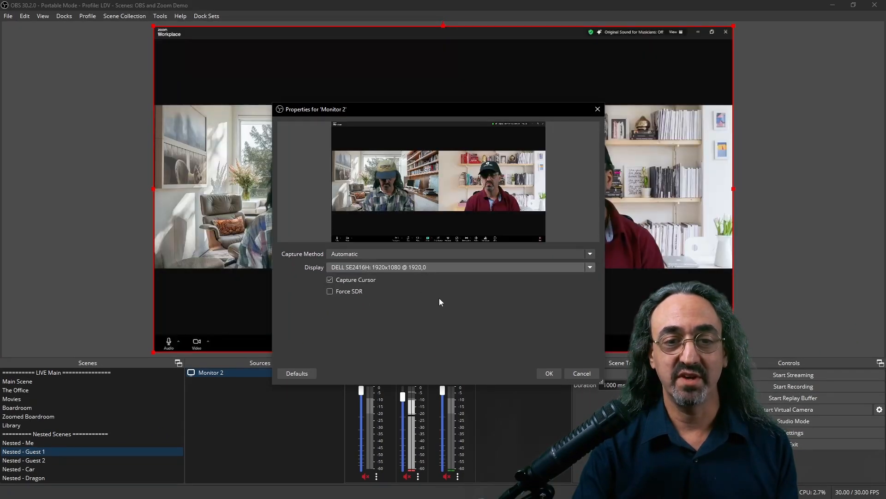
{"action": "left_click", "coordinate": [547, 373]}
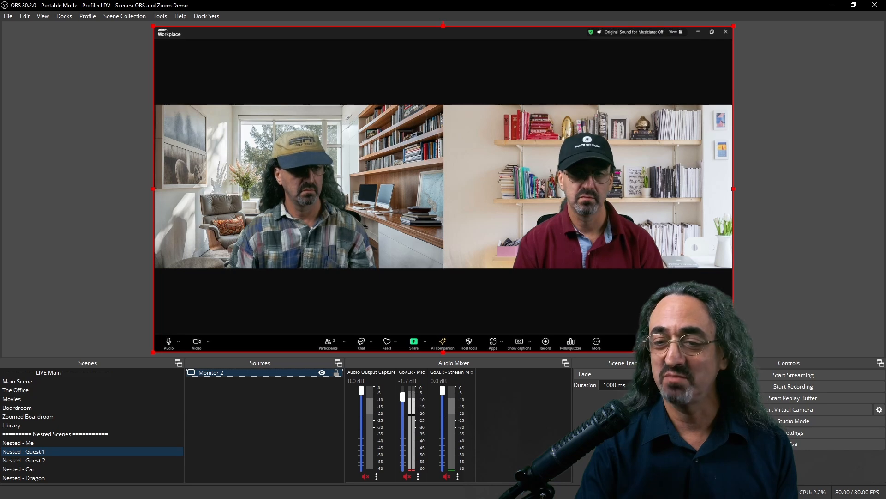
- Scale down Monitor 2 and position it about 163 px from the left and 168 px from the top of the canvas
{"action": "left_click_drag", "start_coordinate": [733, 352], "coordinate": [440, 170]}
{"action": "left_click_drag", "start_coordinate": [397, 124], "coordinate": [472, 201]}
{"action": "left_click_drag", "start_coordinate": [522, 264], "coordinate": [635, 329]}
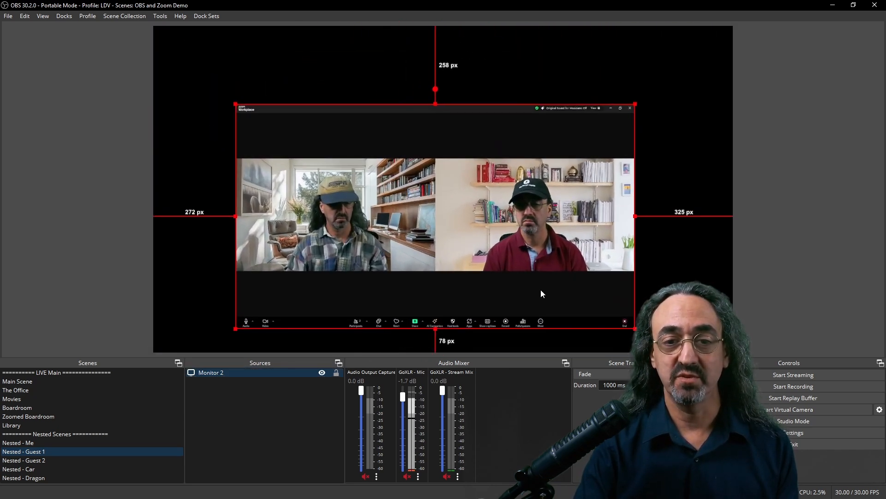
{"action": "left_click_drag", "start_coordinate": [539, 291], "coordinate": [498, 261]}
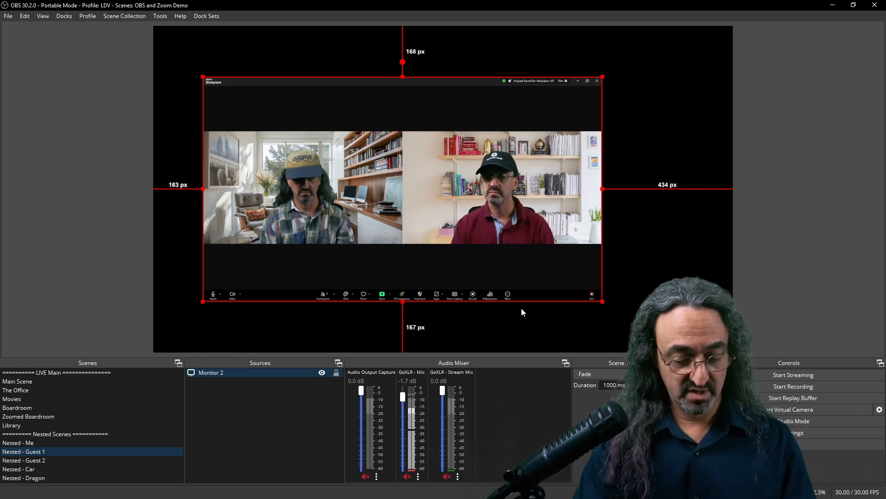
- Crop Monitor 2 to the Zoom guest in the ESPN cap, enlarge the cropped image to fill the canvas, and lock it
{"action": "left_click_drag", "start_coordinate": [604, 303], "coordinate": [405, 243]}
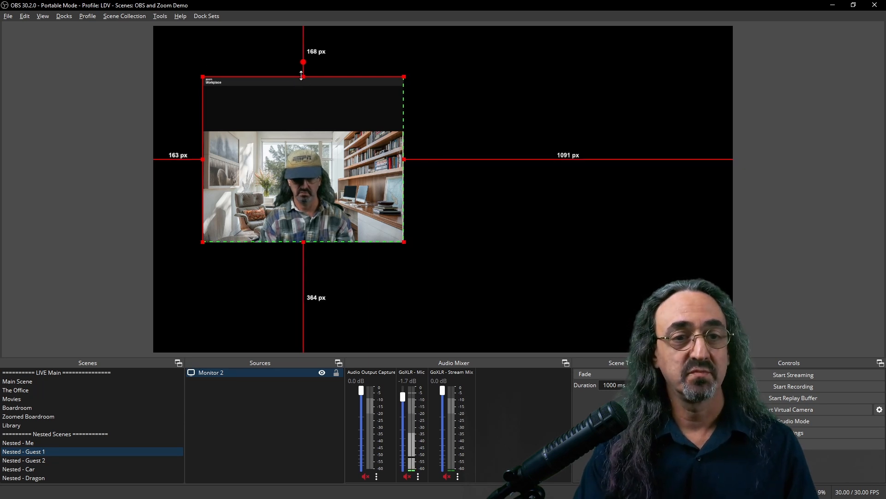
{"action": "left_click_drag", "start_coordinate": [301, 75], "coordinate": [297, 131]}
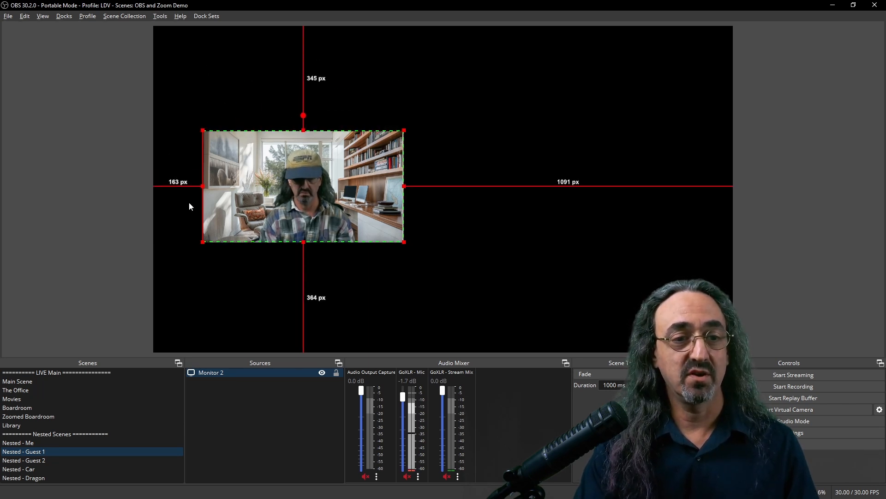
{"action": "left_click_drag", "start_coordinate": [284, 195], "coordinate": [234, 90]}
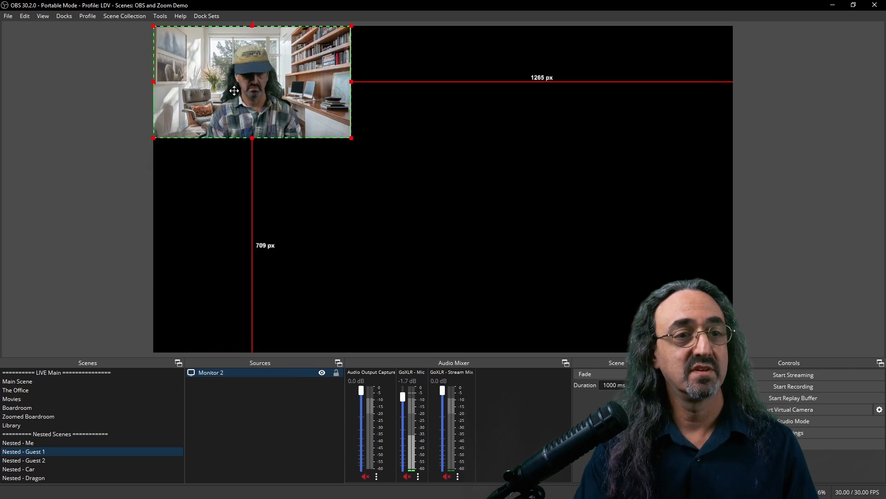
{"action": "left_click_drag", "start_coordinate": [352, 138], "coordinate": [734, 354]}
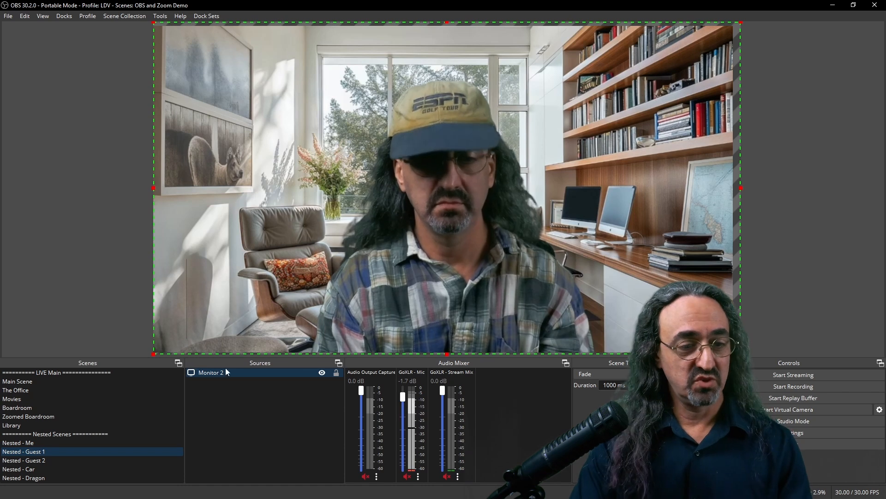
{"action": "left_click", "coordinate": [336, 372]}
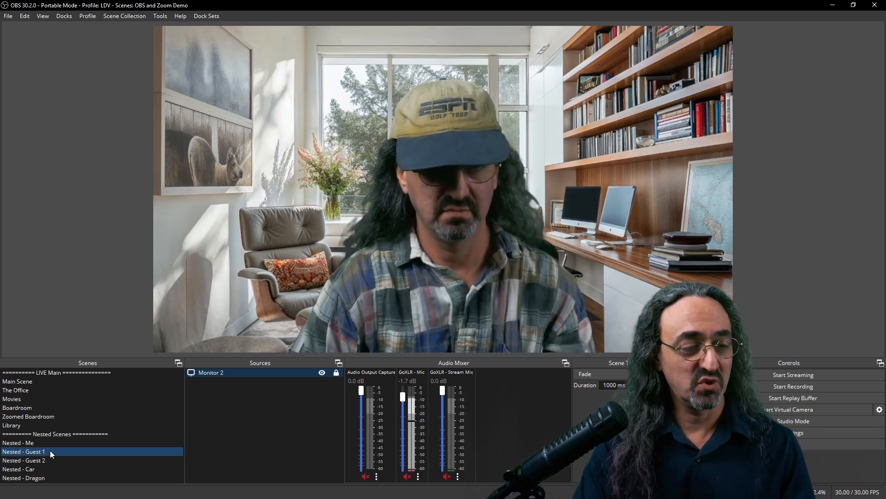
- Add an NVIDIA Background Removal filter to the Nested - Guest 1 scene
{"action": "right_click", "coordinate": [50, 452]}
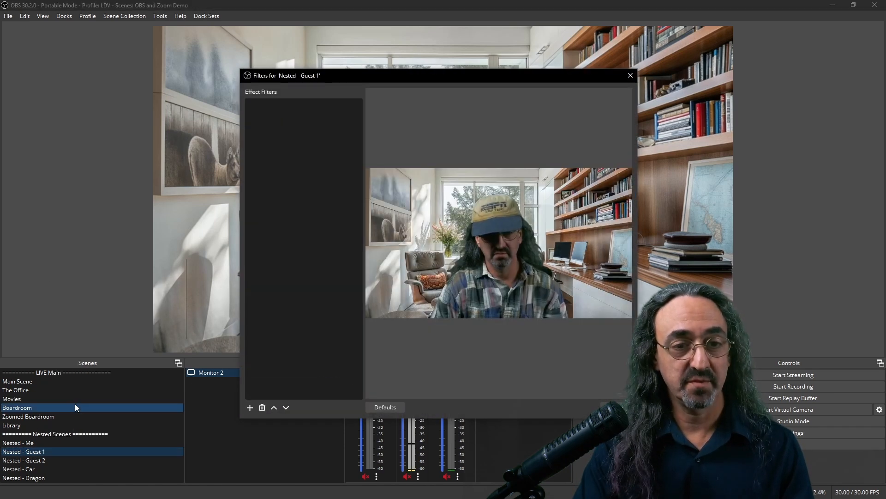
{"action": "left_click", "coordinate": [251, 408]}
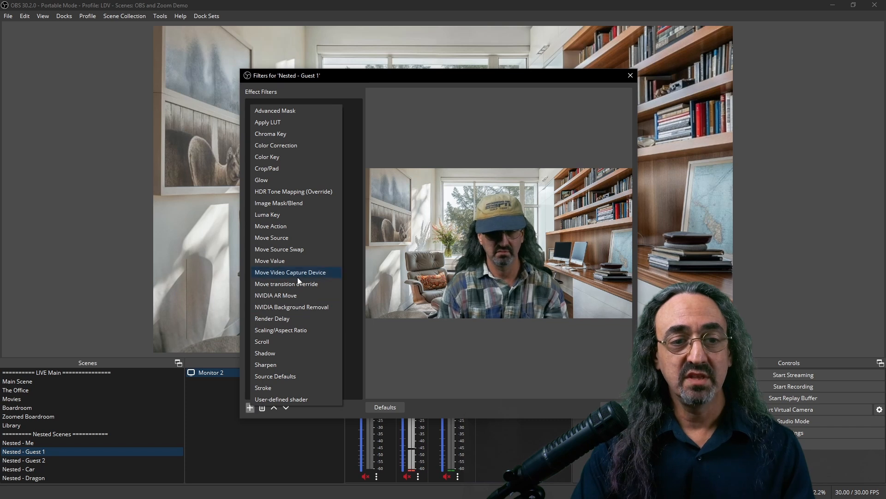
{"action": "left_click", "coordinate": [294, 307]}
{"action": "left_click", "coordinate": [414, 259]}
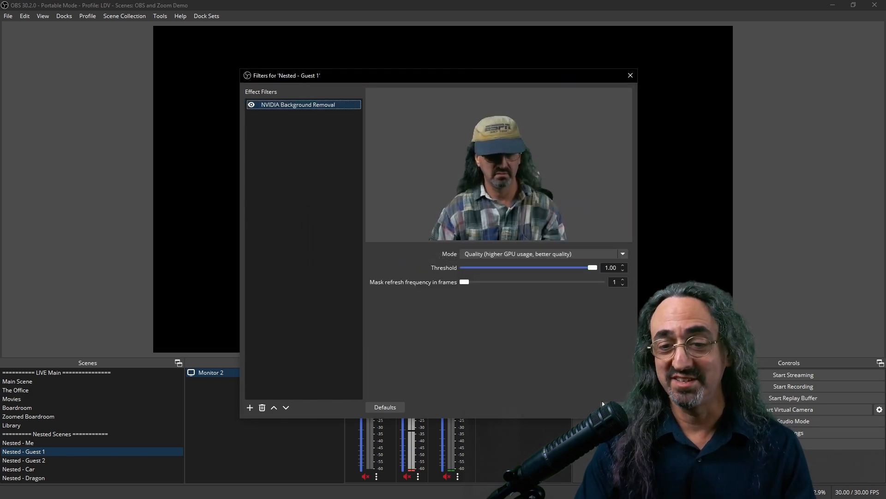
{"action": "left_click", "coordinate": [616, 407]}
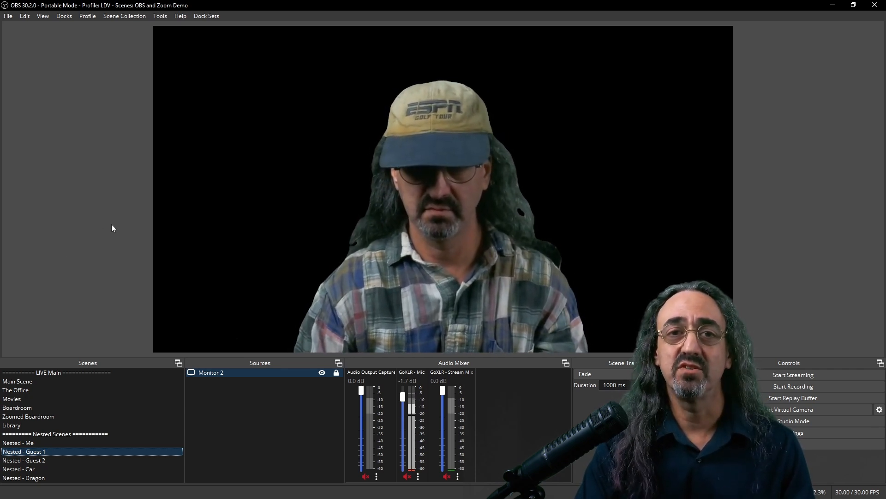
- In Main Scene, shrink Nested - Me, place it about 537 px from the left and 136 px from the top, and lock it
{"action": "left_click", "coordinate": [108, 382]}
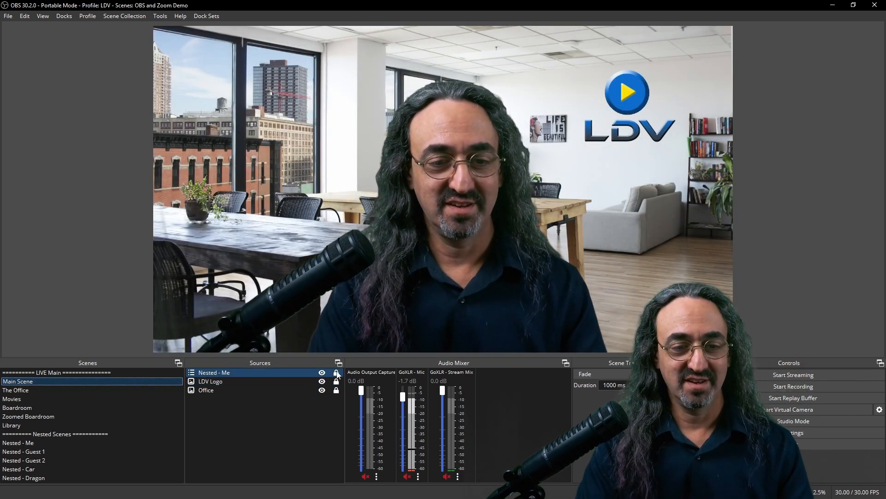
{"action": "left_click_drag", "start_coordinate": [309, 297], "coordinate": [394, 293]}
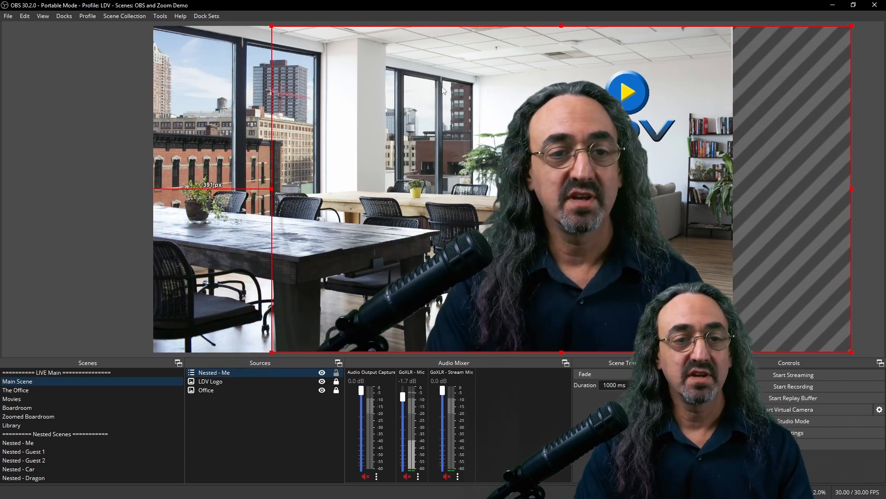
{"action": "left_click_drag", "start_coordinate": [562, 24], "coordinate": [568, 67]}
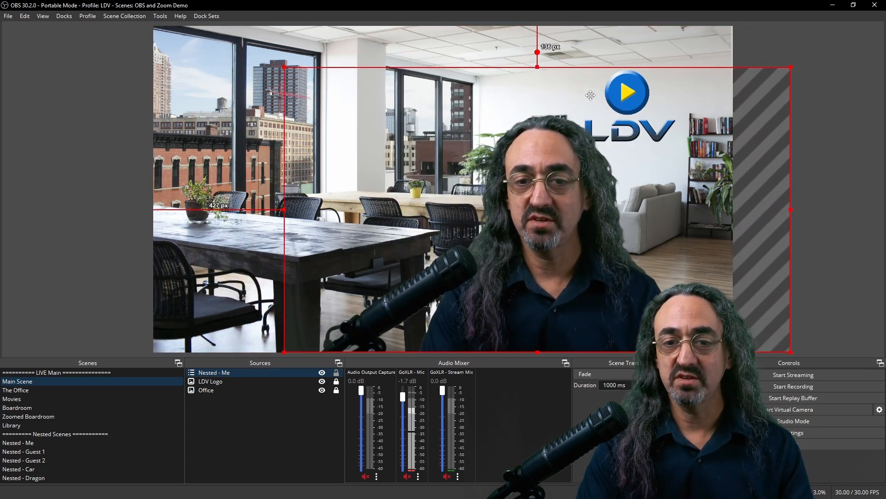
{"action": "left_click_drag", "start_coordinate": [619, 94], "coordinate": [620, 95]}
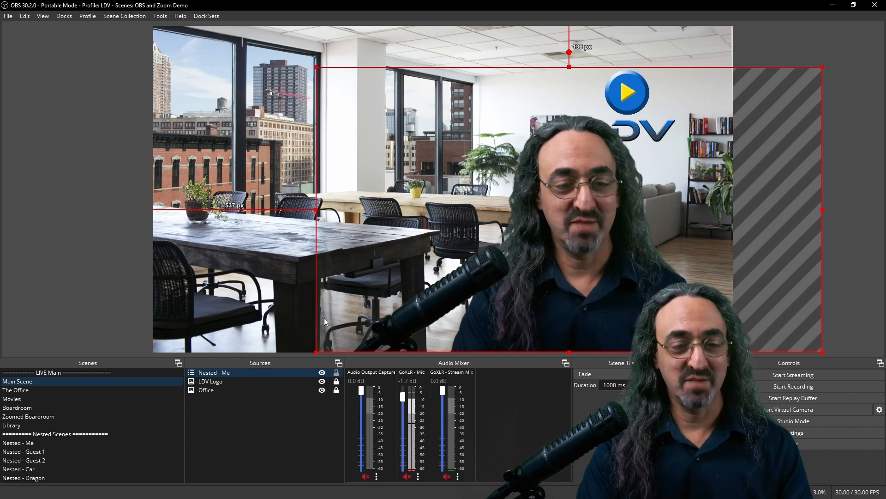
{"action": "left_click", "coordinate": [337, 373]}
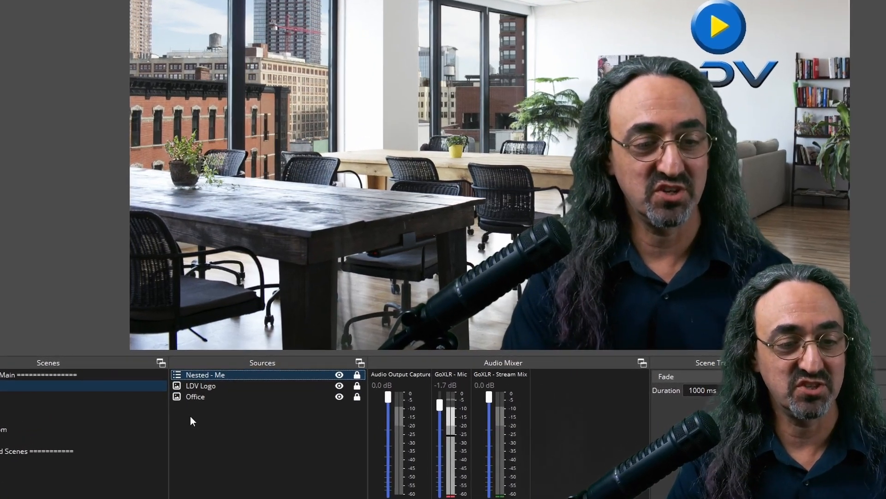
- Add the existing Nested - Guest 1 scene as a visible source in Main Scene and scale it down to sit left of the presenter
{"action": "right_click", "coordinate": [202, 403]}
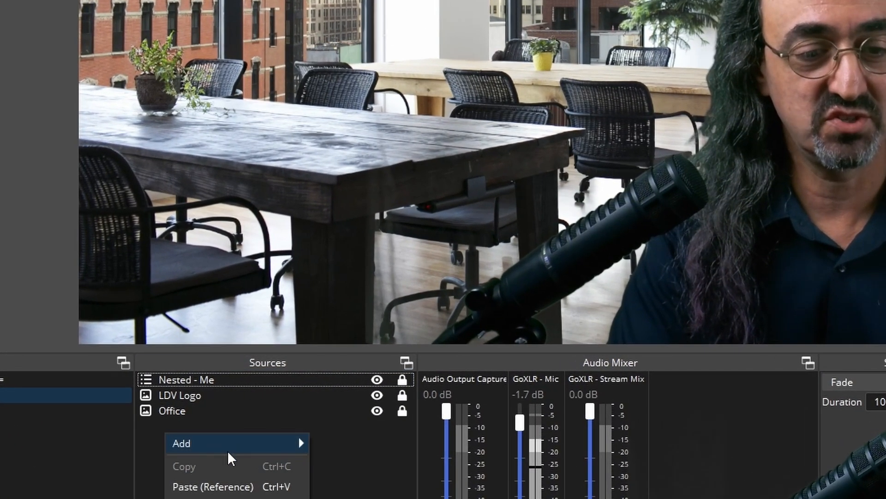
{"action": "mouse_move", "coordinate": [231, 438]}
{"action": "left_click", "coordinate": [363, 383]}
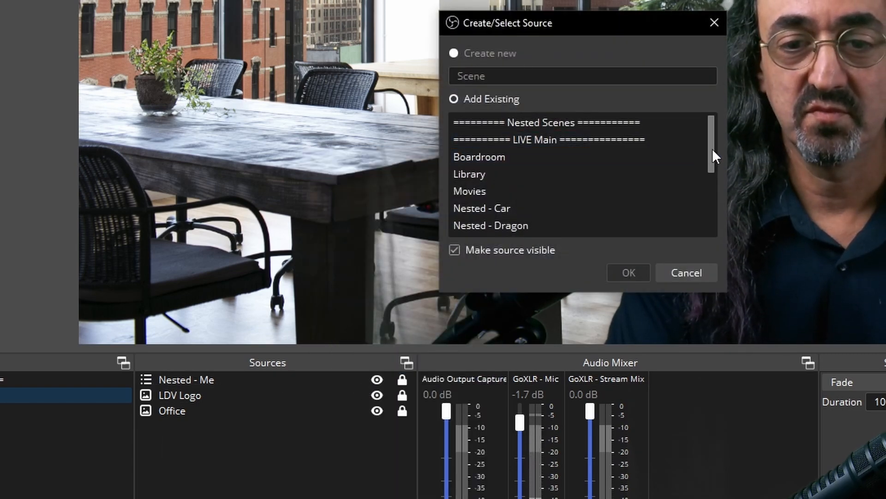
{"action": "left_click_drag", "start_coordinate": [713, 148], "coordinate": [717, 203]}
{"action": "left_click", "coordinate": [515, 157]}
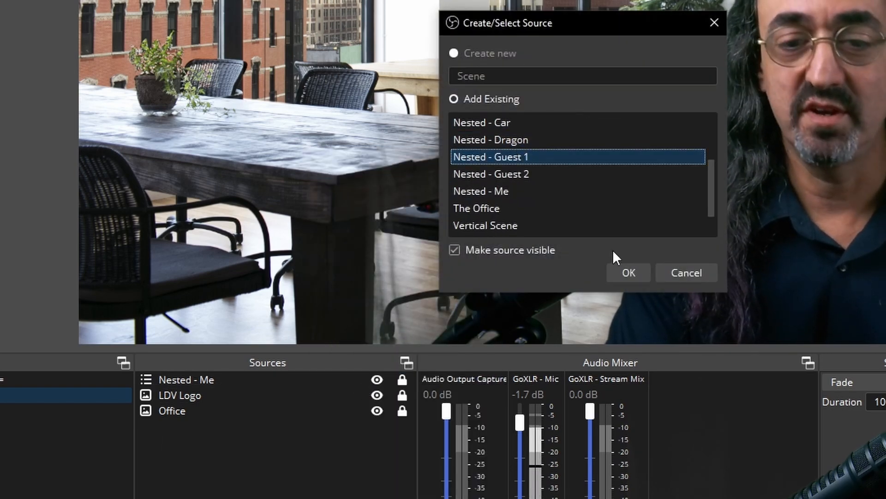
{"action": "left_click", "coordinate": [624, 276]}
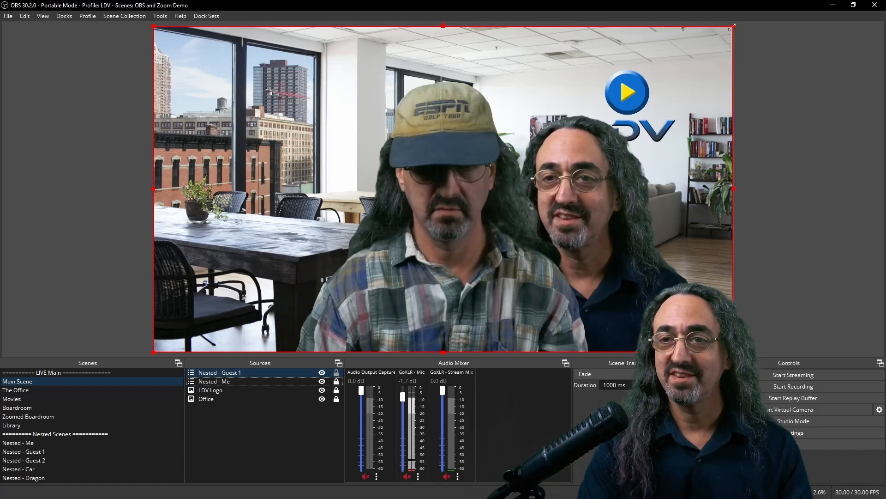
{"action": "left_click_drag", "start_coordinate": [732, 26], "coordinate": [528, 89]}
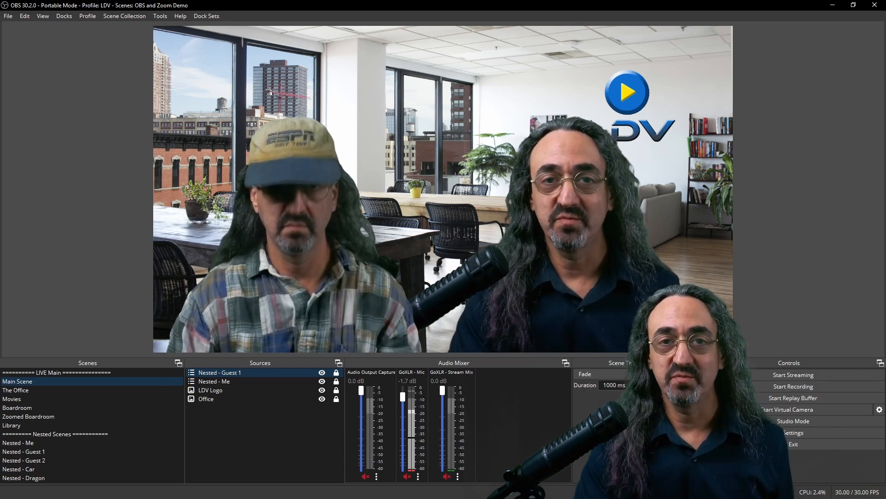
- Copy the Nested - Guest 1 source from Main Scene and paste it as a reference into The Office scene
{"action": "left_click", "coordinate": [109, 391]}
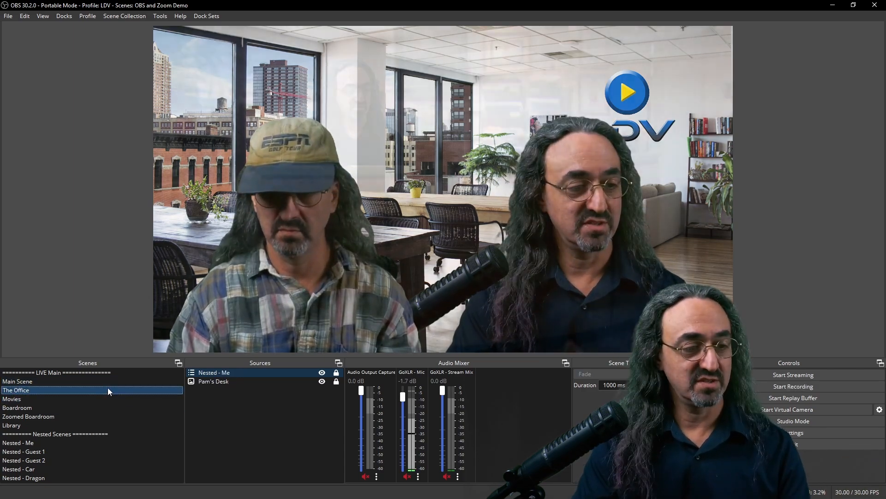
{"action": "left_click", "coordinate": [107, 381]}
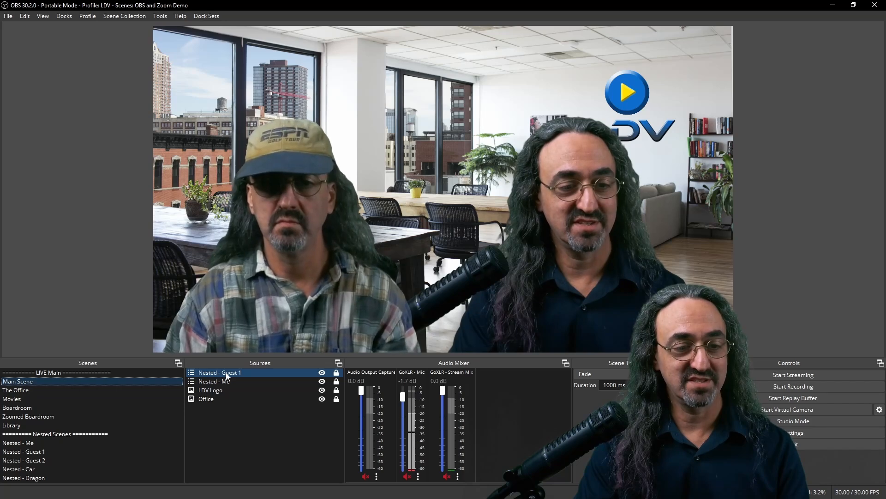
{"action": "right_click", "coordinate": [227, 376]}
{"action": "left_click", "coordinate": [270, 127]}
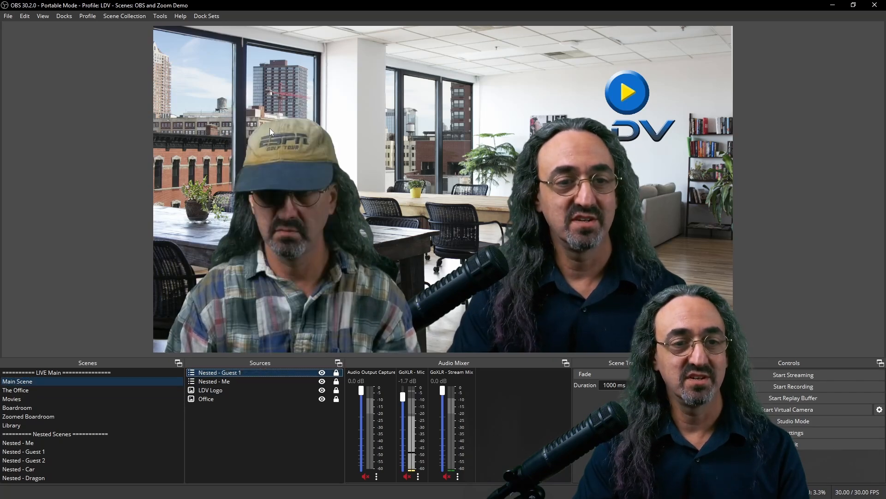
{"action": "left_click", "coordinate": [40, 389]}
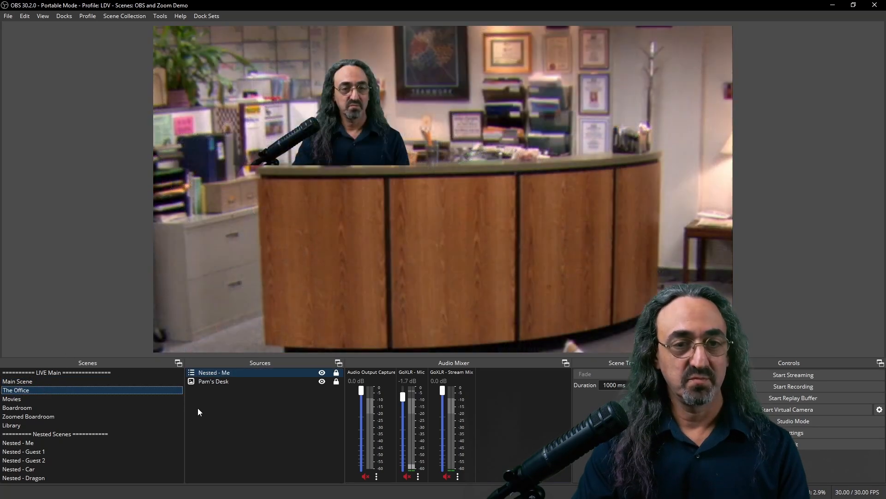
{"action": "right_click", "coordinate": [198, 408]}
{"action": "left_click", "coordinate": [228, 439]}
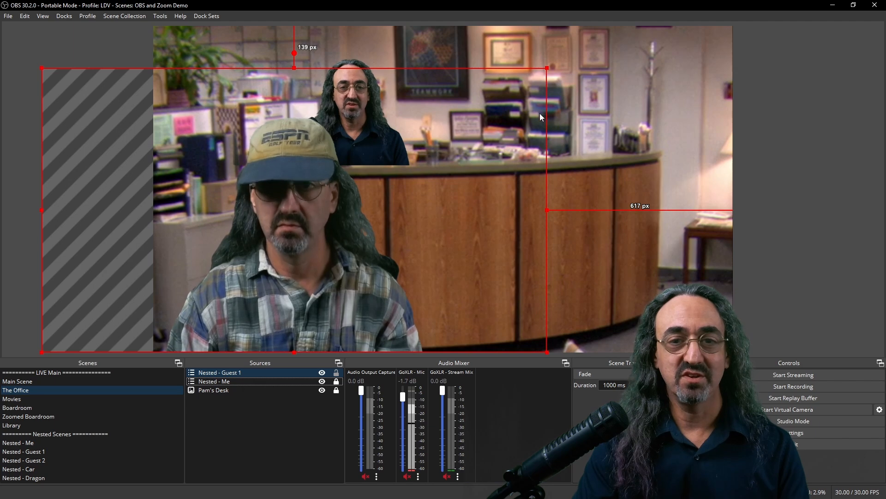
- Scale down Nested - Guest 1 and seat it behind the reception desk, about 689 px from the left and 44 px from the top
{"action": "left_click_drag", "start_coordinate": [547, 68], "coordinate": [319, 197]}
{"action": "left_click_drag", "start_coordinate": [290, 241], "coordinate": [579, 66]}
{"action": "left_click_drag", "start_coordinate": [606, 171], "coordinate": [521, 123]}
{"action": "left_click_drag", "start_coordinate": [497, 96], "coordinate": [539, 131]}
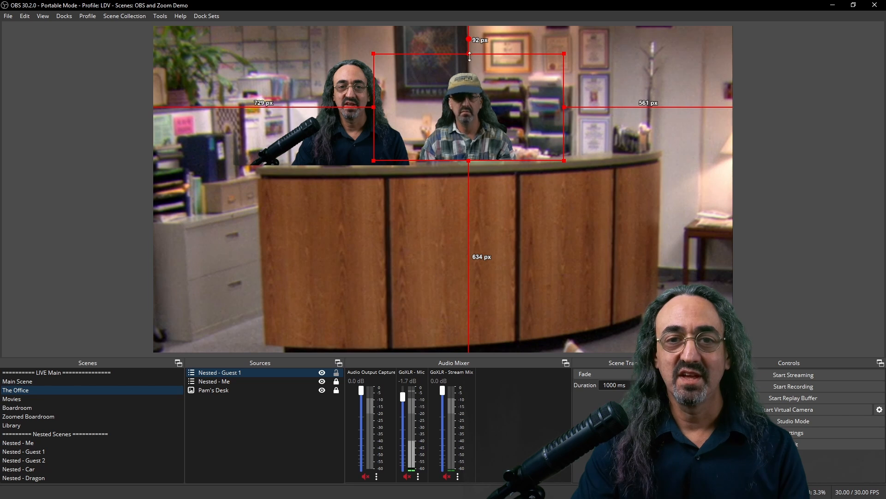
{"action": "mouse_move", "coordinate": [469, 56]}
{"action": "left_mouse_down"}
{"action": "mouse_move", "coordinate": [472, 39]}
{"action": "mouse_move", "coordinate": [472, 46]}
{"action": "left_mouse_up"}
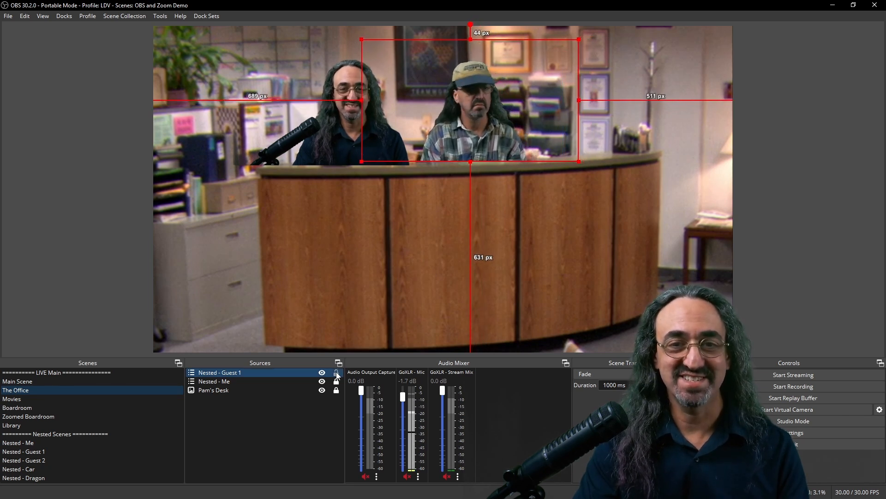
- Paste the copied Nested - Guest 1 source as a reference into the Movies scene
{"action": "left_click", "coordinate": [72, 402]}
{"action": "right_click", "coordinate": [219, 410]}
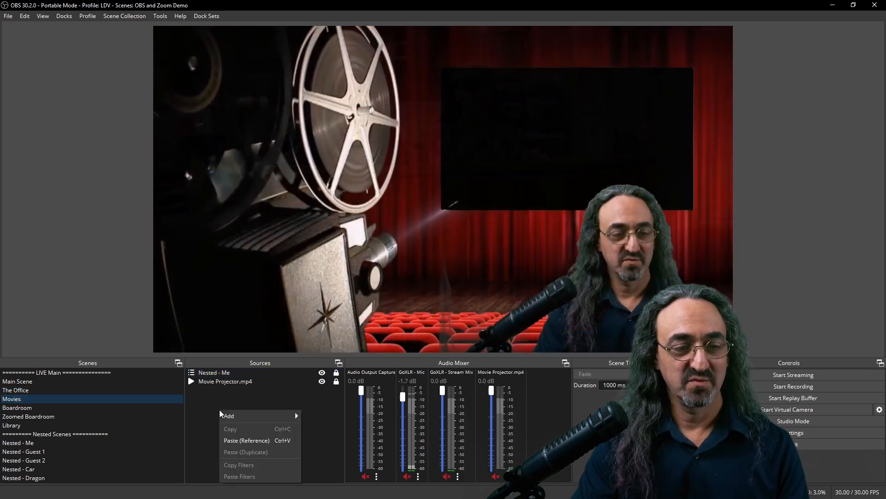
{"action": "left_click", "coordinate": [242, 440]}
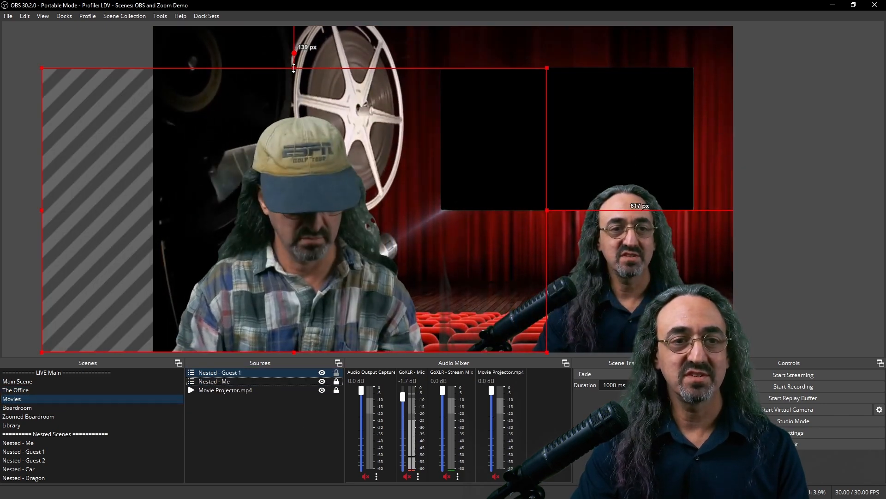
- Shrink Nested - Guest 1 in the Movies scene, place it about 224 px from the left and 451 px from the top, and lock it
{"action": "left_click_drag", "start_coordinate": [294, 68], "coordinate": [191, 143]}
{"action": "left_click_drag", "start_coordinate": [238, 184], "coordinate": [418, 184]}
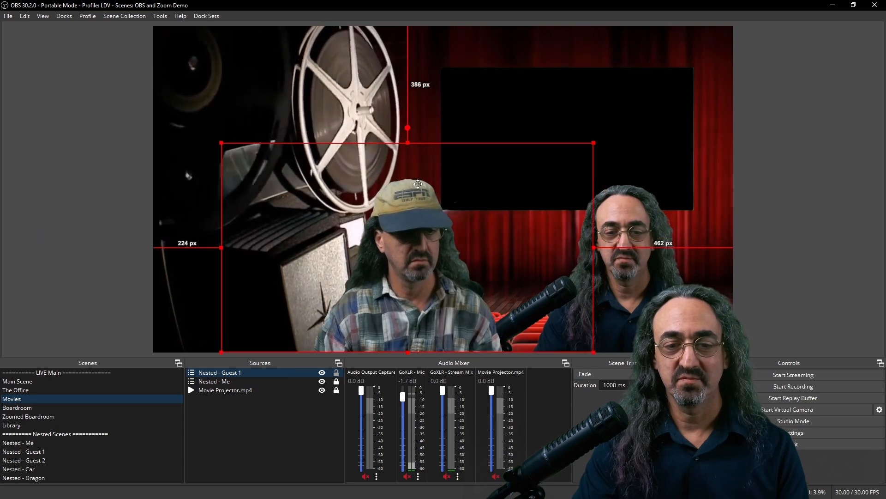
{"action": "left_click_drag", "start_coordinate": [408, 143], "coordinate": [408, 162]}
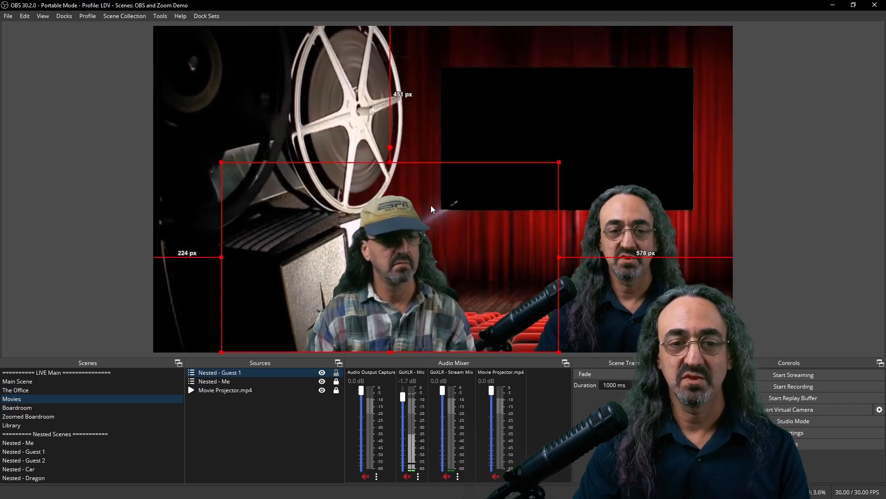
{"action": "left_click", "coordinate": [337, 373]}
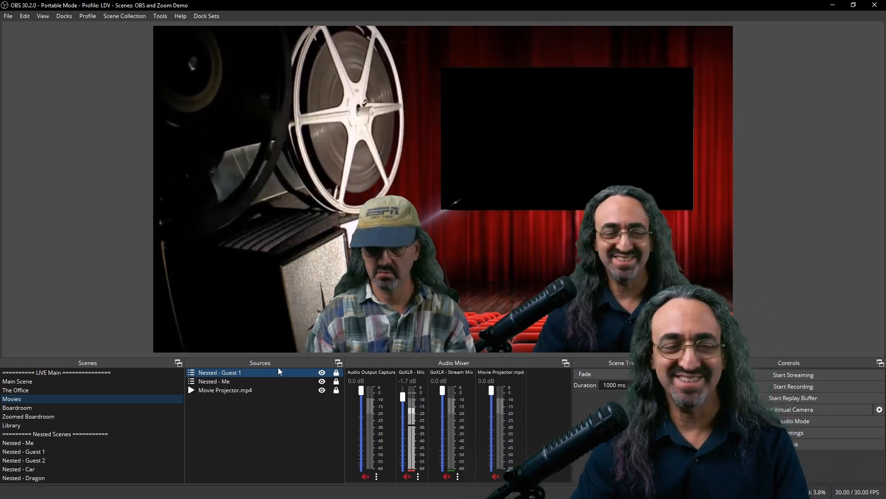
- Paste Nested - Guest 1 as a reference into the Boardroom scene, fit it behind the table left of the presenter, and lock it
{"action": "left_click", "coordinate": [37, 408]}
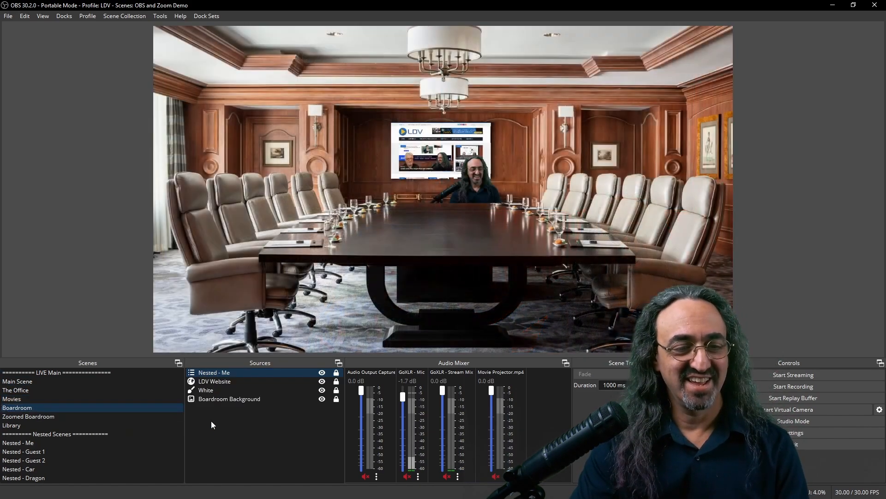
{"action": "left_click", "coordinate": [241, 452]}
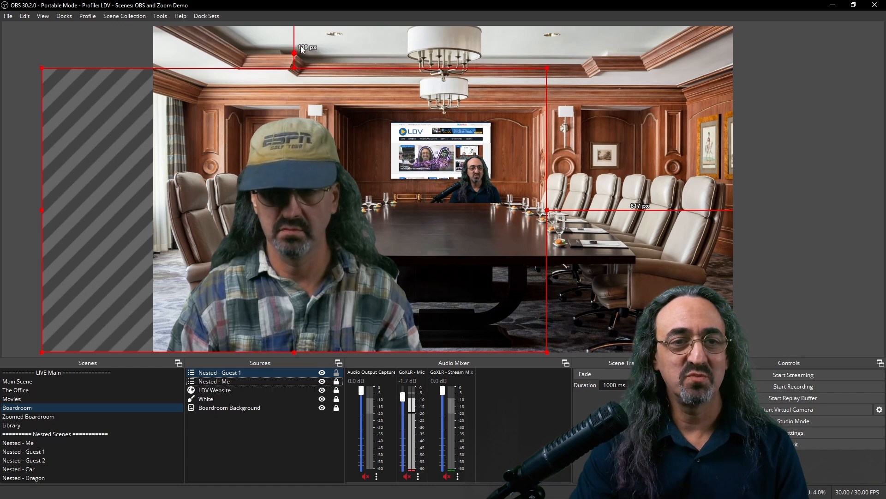
{"action": "left_click_drag", "start_coordinate": [294, 67], "coordinate": [144, 237]}
{"action": "left_click_drag", "start_coordinate": [181, 274], "coordinate": [392, 143]}
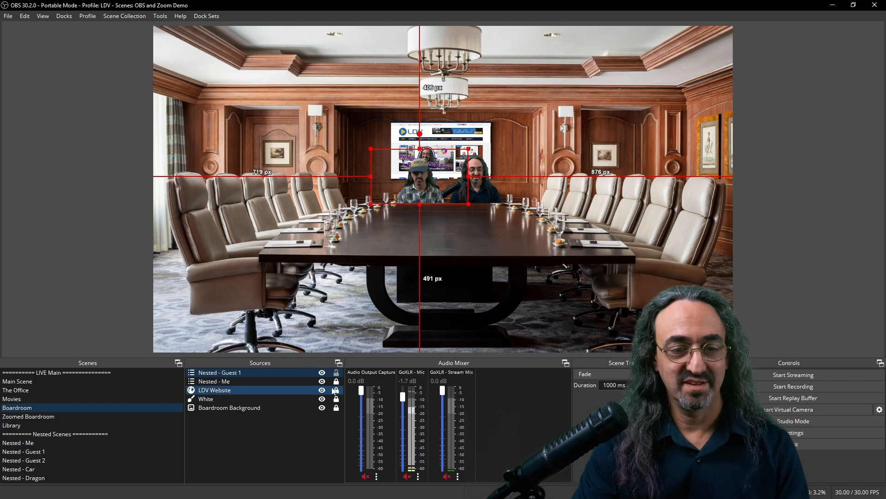
{"action": "left_click", "coordinate": [337, 373]}
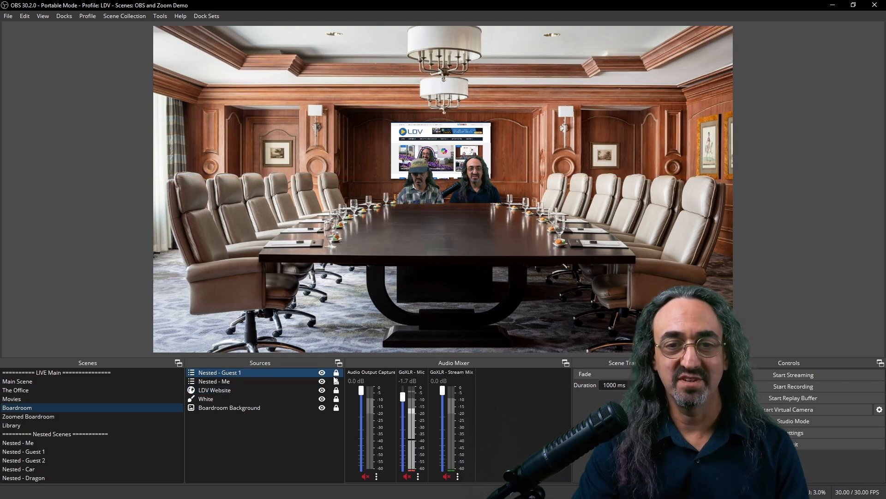
- Compare the Boardroom and Zoomed Boardroom scenes with both people seated, and check Main Scene
{"action": "left_click", "coordinate": [66, 414]}
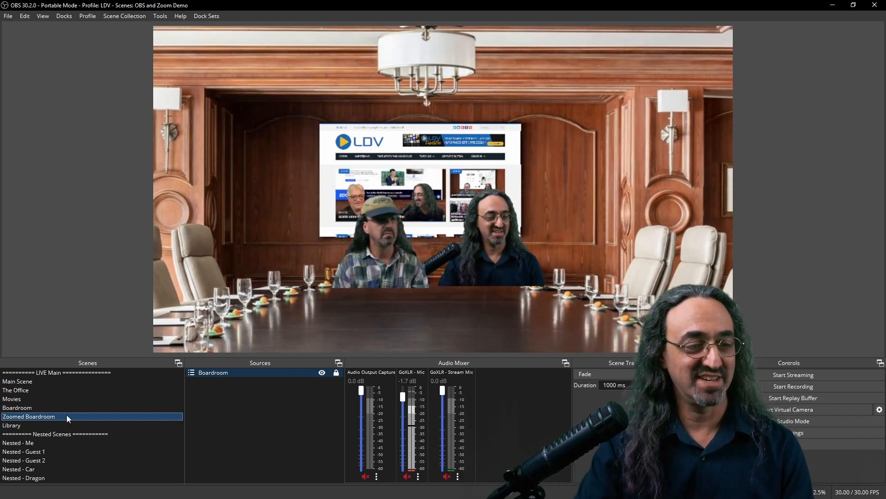
{"action": "left_click", "coordinate": [52, 407]}
{"action": "left_click", "coordinate": [56, 415]}
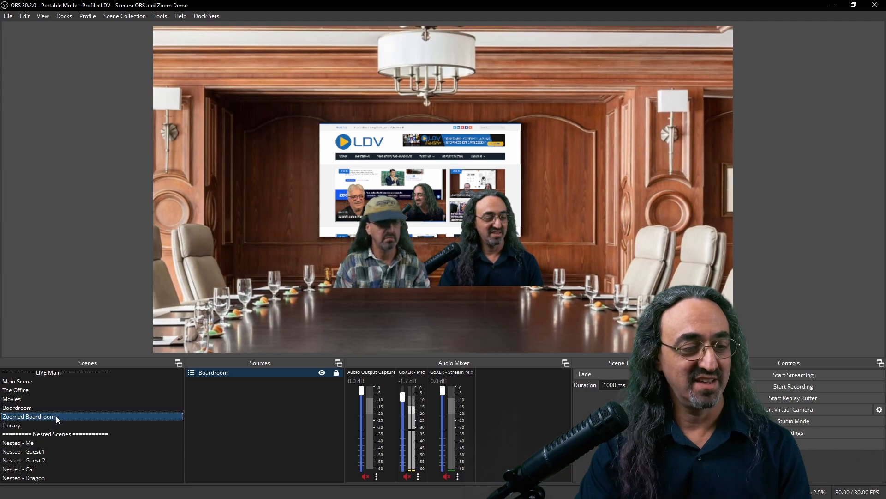
{"action": "left_click", "coordinate": [44, 381]}
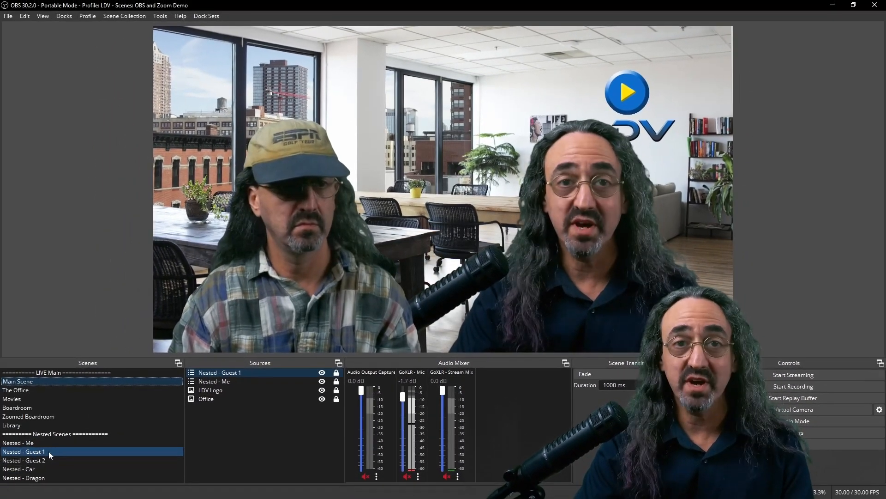
- Copy the Monitor 2 source from Nested - Guest 1 and paste it as a reference into Nested - Guest 2
{"action": "left_click", "coordinate": [37, 457]}
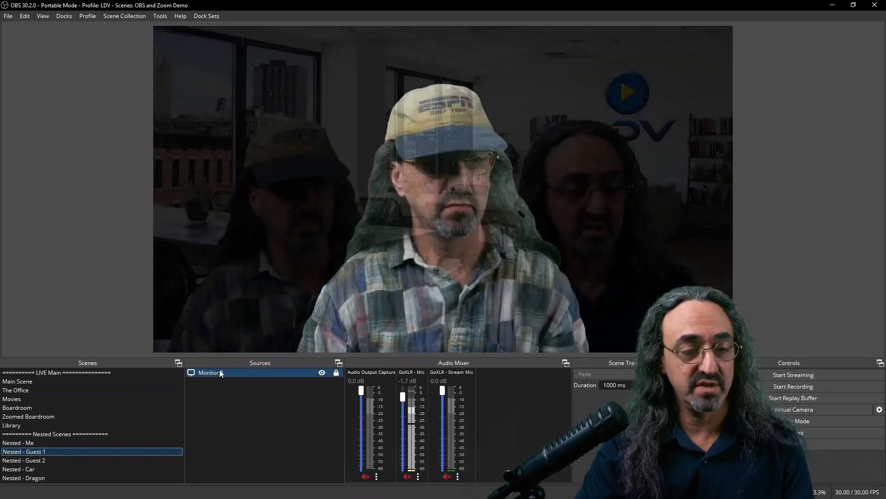
{"action": "right_click", "coordinate": [226, 371]}
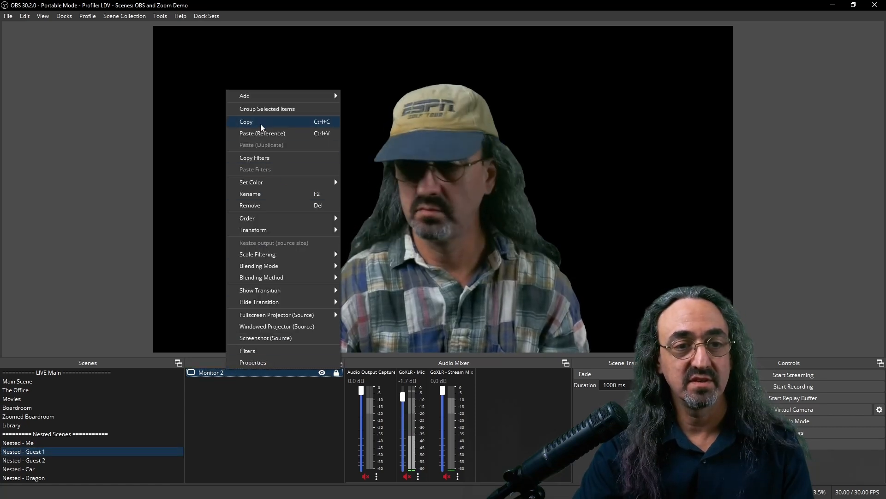
{"action": "left_click", "coordinate": [261, 122]}
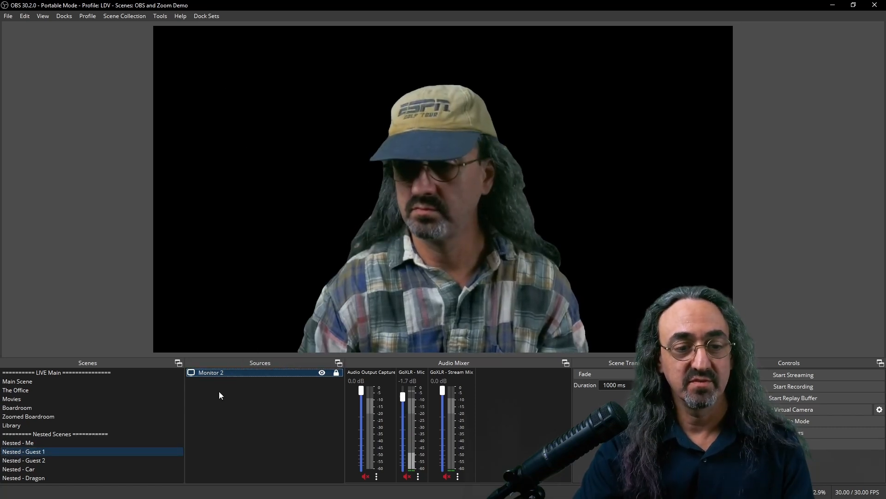
{"action": "left_click", "coordinate": [60, 462]}
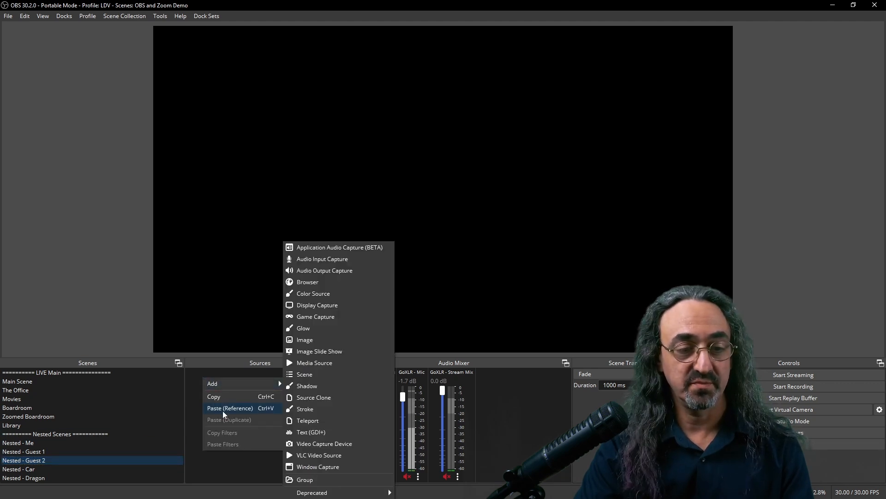
{"action": "left_click", "coordinate": [222, 409]}
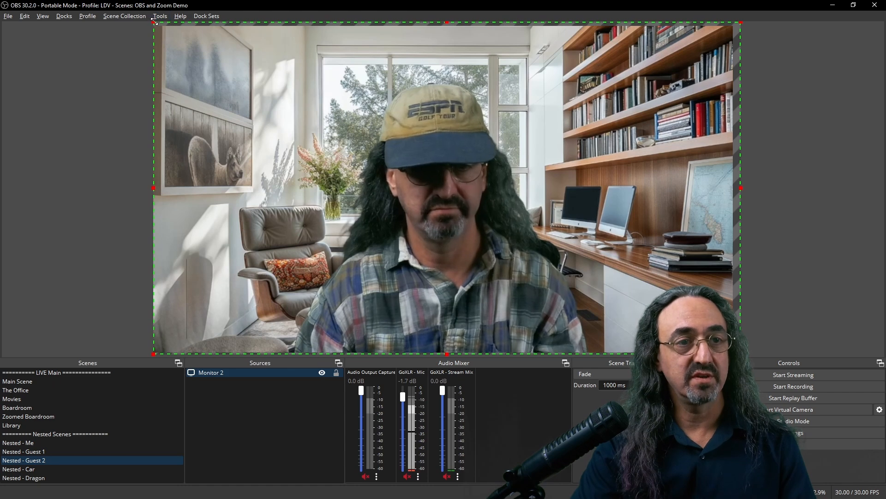
- Re-crop Monitor 2 horizontally in Nested - Guest 2 so it frames the second guest instead of the first
{"action": "left_click_drag", "start_coordinate": [154, 22], "coordinate": [651, 113]}
{"action": "left_click_drag", "start_coordinate": [672, 168], "coordinate": [210, 124]}
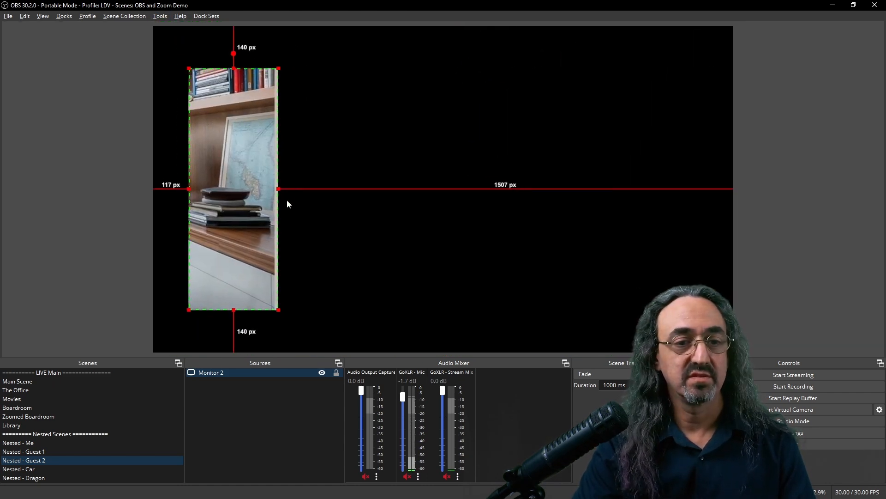
{"action": "left_click_drag", "start_coordinate": [280, 189], "coordinate": [792, 189]}
{"action": "left_click_drag", "start_coordinate": [190, 188], "coordinate": [272, 188]}
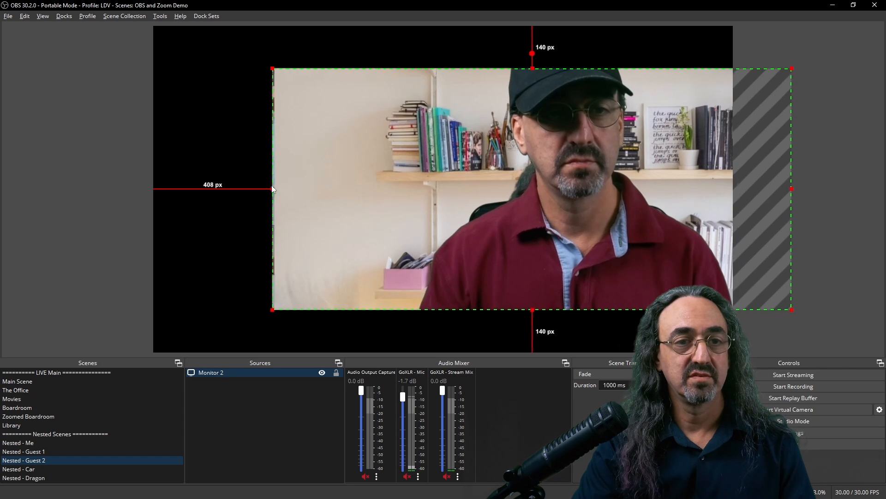
- Extend the Monitor 2 crop upward and to the right to include the second guest's full video
{"action": "left_click_drag", "start_coordinate": [444, 187], "coordinate": [326, 211]}
{"action": "left_click_drag", "start_coordinate": [413, 95], "coordinate": [430, 82]}
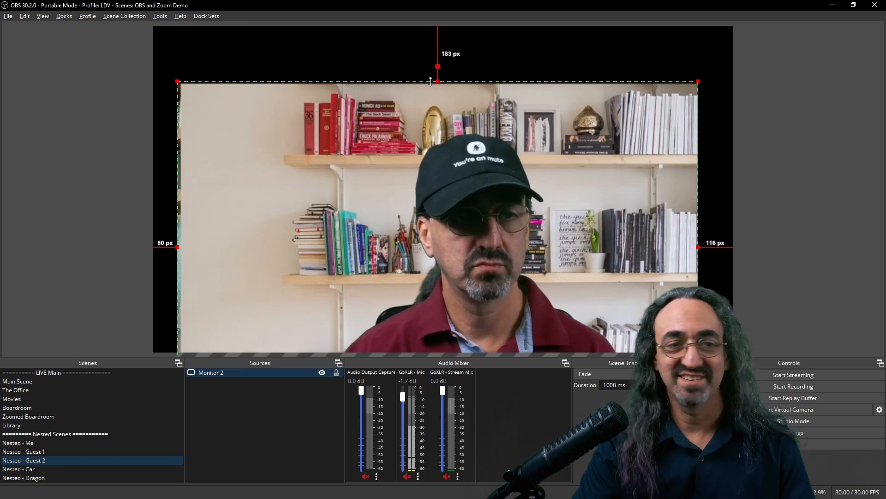
{"action": "left_click_drag", "start_coordinate": [331, 132], "coordinate": [179, 148]}
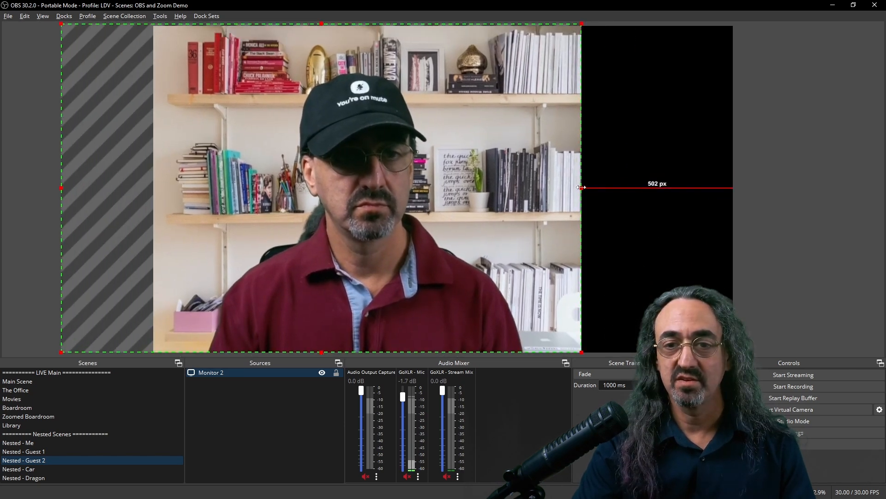
{"action": "left_click_drag", "start_coordinate": [581, 187], "coordinate": [701, 190]}
- Adjust the bottom crop of Monitor 2, reposition it to fill the canvas with the second guest, and lock it
{"action": "left_click_drag", "start_coordinate": [397, 277], "coordinate": [498, 176]}
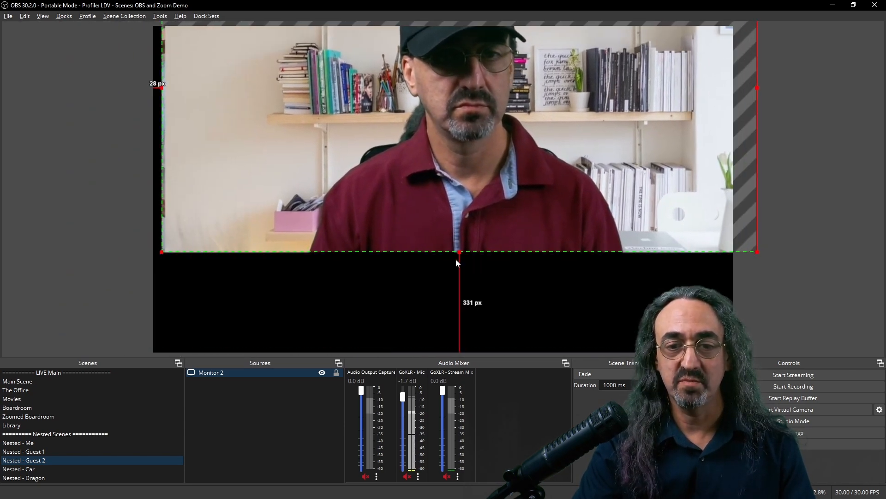
{"action": "mouse_move", "coordinate": [459, 252]}
{"action": "left_mouse_down"}
{"action": "mouse_move", "coordinate": [459, 287]}
{"action": "mouse_move", "coordinate": [463, 254]}
{"action": "left_mouse_up"}
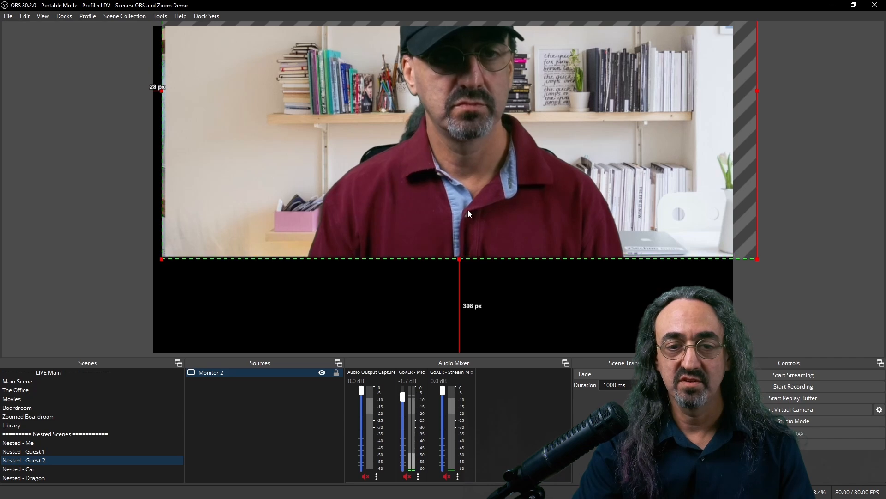
{"action": "left_click_drag", "start_coordinate": [468, 211], "coordinate": [441, 313]}
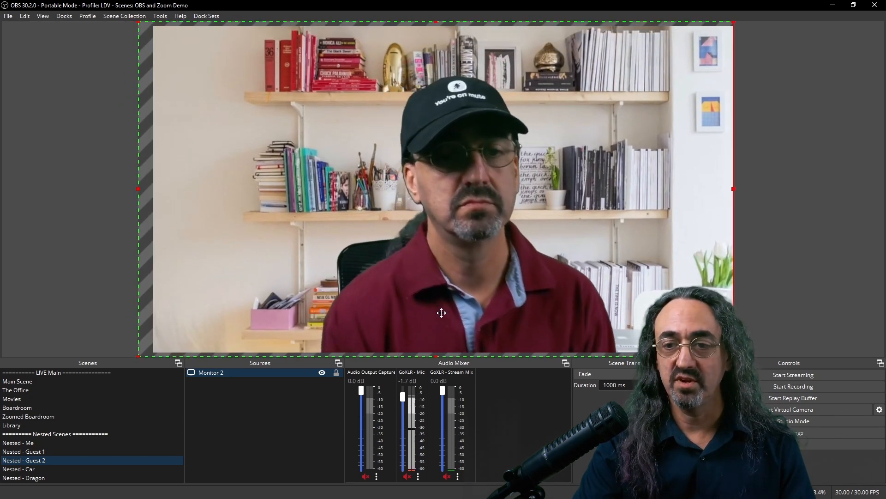
{"action": "left_click", "coordinate": [337, 373]}
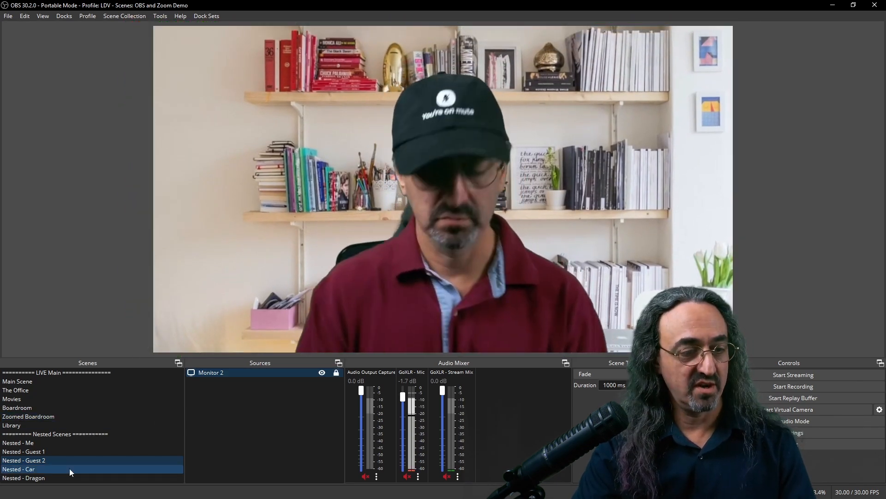
- Copy the NVIDIA Background Removal filter from the Nested - Guest 1 scene
{"action": "left_click", "coordinate": [56, 452]}
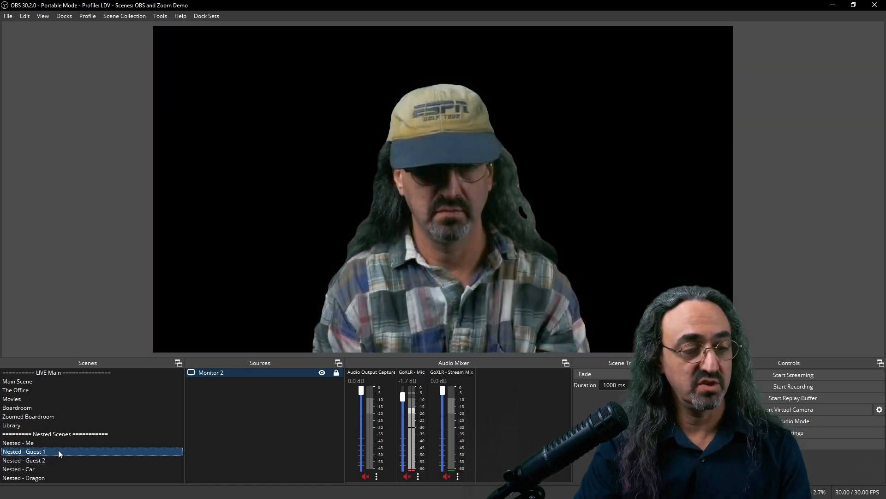
{"action": "right_click", "coordinate": [59, 450]}
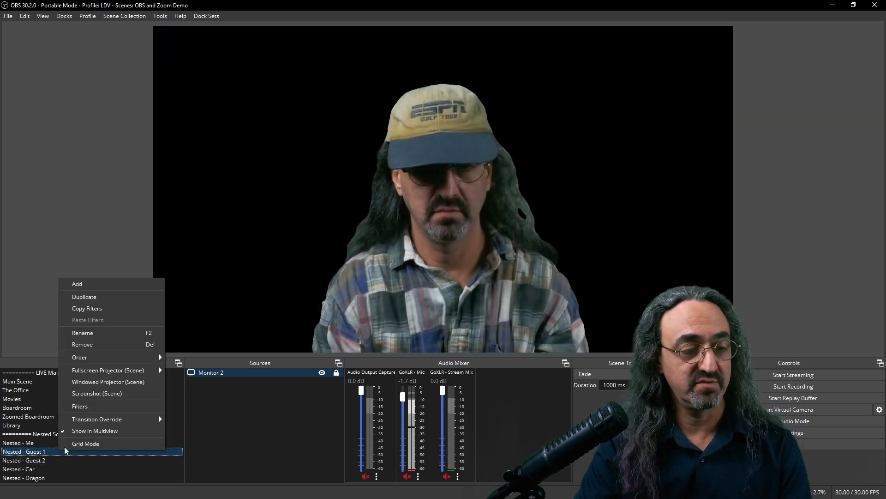
{"action": "left_click", "coordinate": [79, 406]}
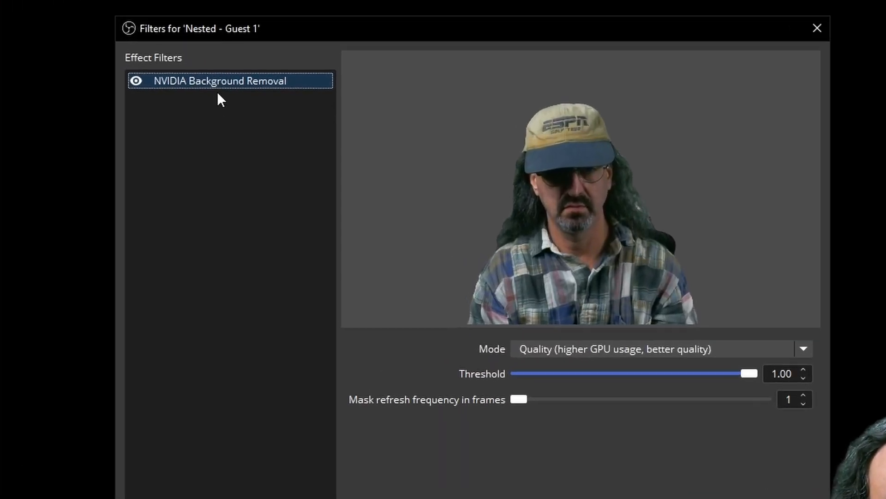
{"action": "right_click", "coordinate": [218, 78]}
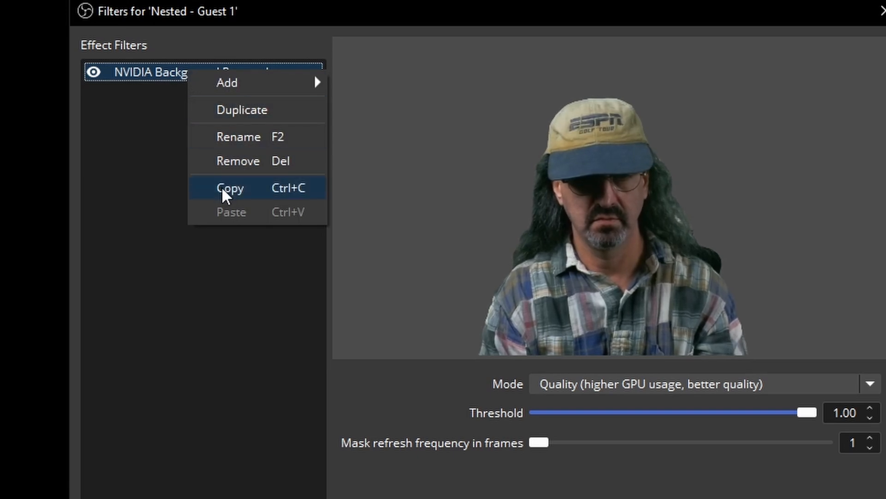
{"action": "left_click", "coordinate": [222, 186]}
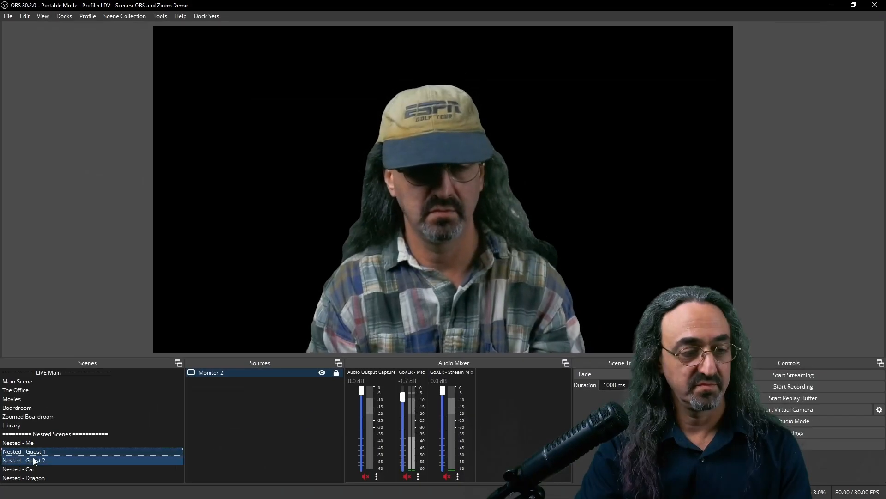
- Paste the copied NVIDIA Background Removal filter into the Nested - Guest 2 scene's effect filters
{"action": "left_click", "coordinate": [33, 460]}
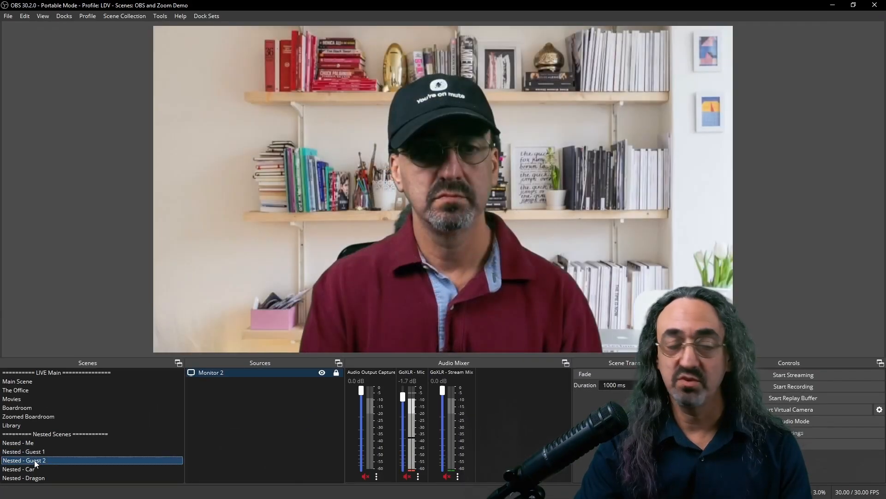
{"action": "right_click", "coordinate": [35, 462]}
{"action": "left_click", "coordinate": [66, 417]}
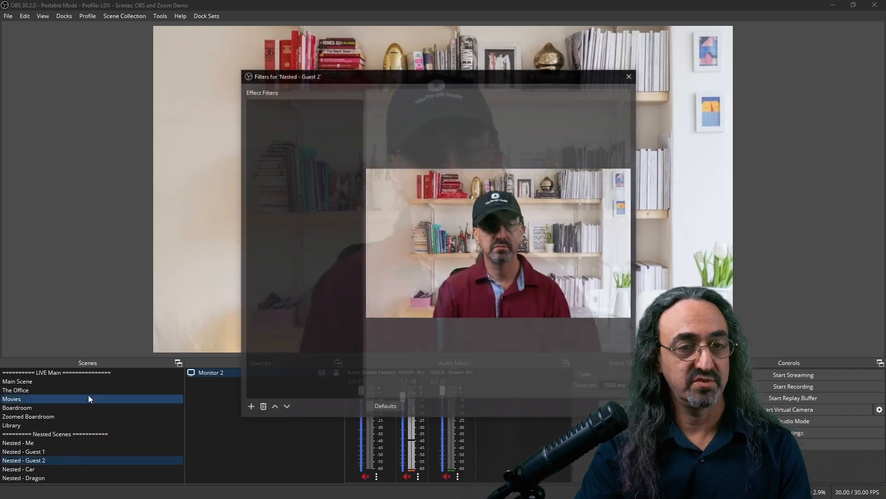
{"action": "left_click", "coordinate": [313, 180]}
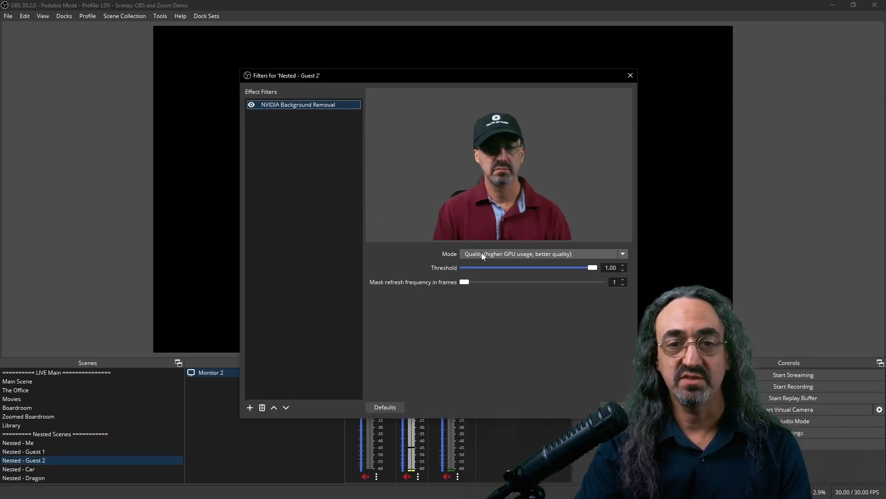
{"action": "left_click", "coordinate": [614, 407]}
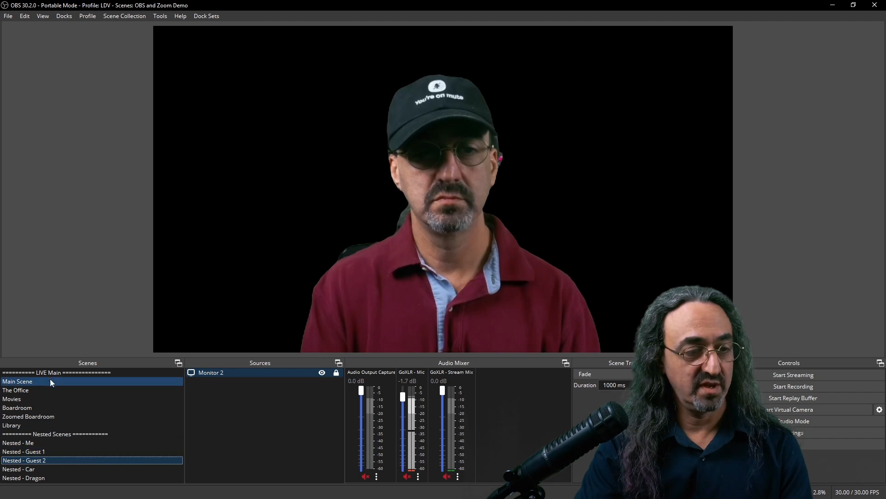
- Add the existing Nested - Guest 2 scene as a source in the Movies scene
{"action": "left_click", "coordinate": [48, 399]}
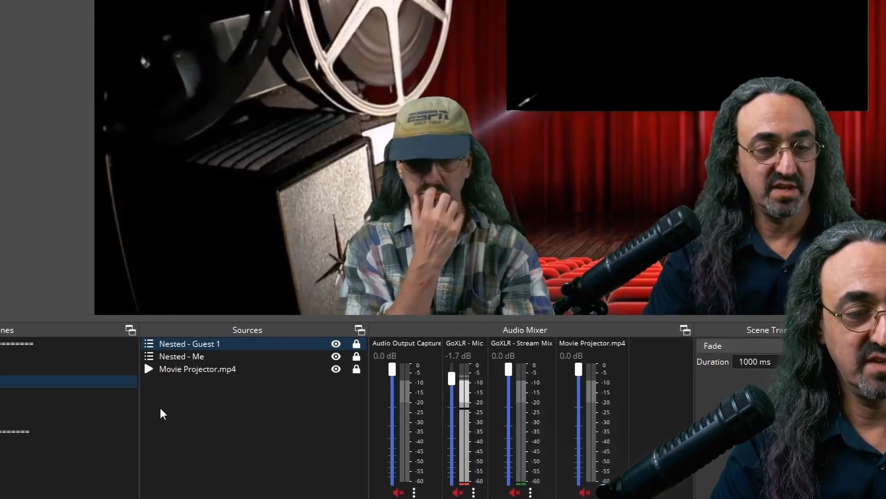
{"action": "right_click", "coordinate": [199, 417]}
{"action": "mouse_move", "coordinate": [235, 423]}
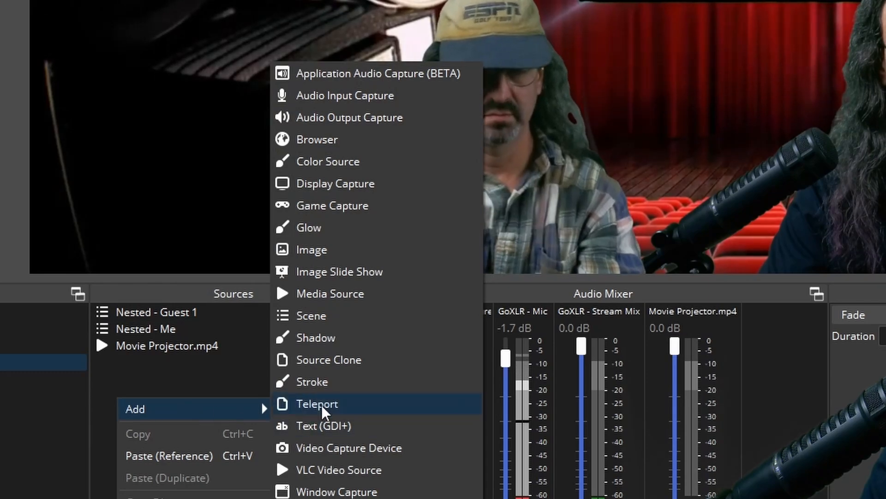
{"action": "left_click", "coordinate": [341, 317]}
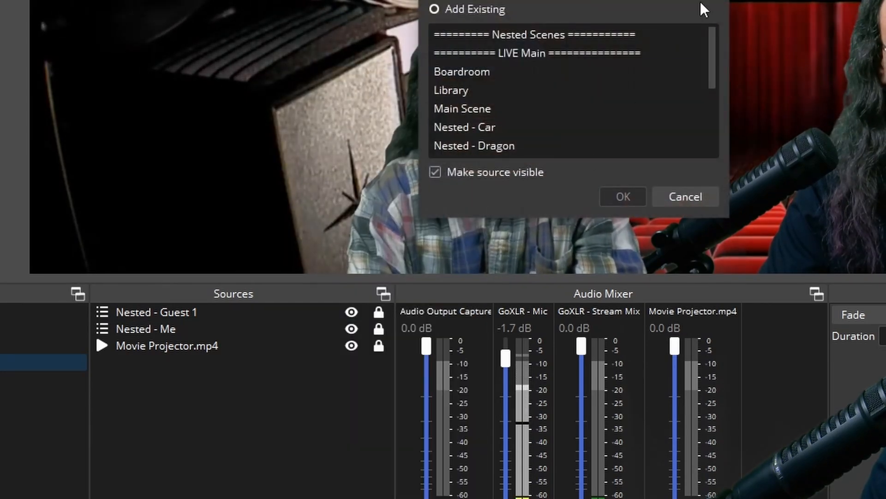
{"action": "left_click_drag", "start_coordinate": [713, 67], "coordinate": [708, 114]}
{"action": "left_click", "coordinate": [480, 92]}
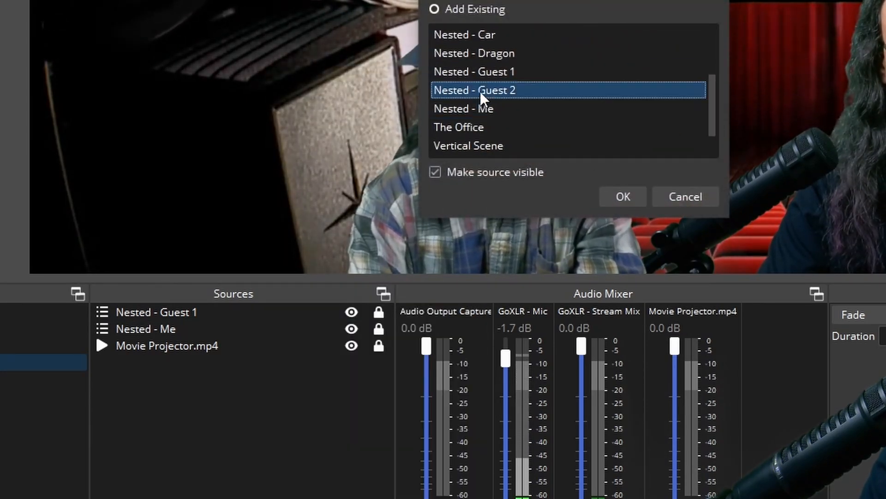
{"action": "left_click", "coordinate": [623, 197]}
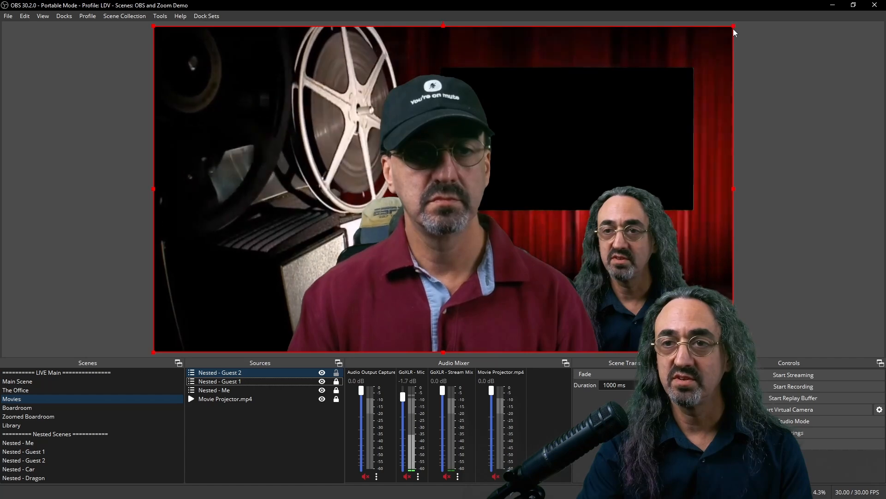
- Shrink Nested - Guest 2 in the Movies scene, place it between Nested - Guest 1 and the presenter, and lock it
{"action": "left_click_drag", "start_coordinate": [734, 26], "coordinate": [671, 230]}
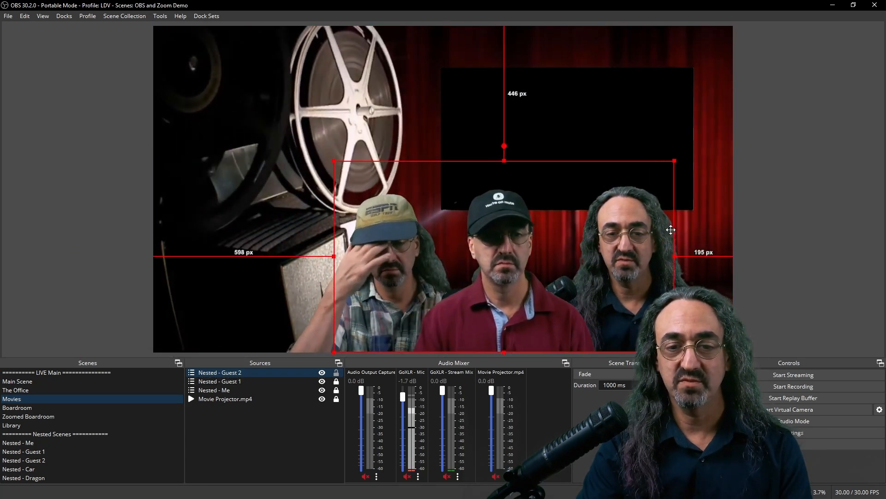
{"action": "left_click_drag", "start_coordinate": [511, 160], "coordinate": [517, 156]}
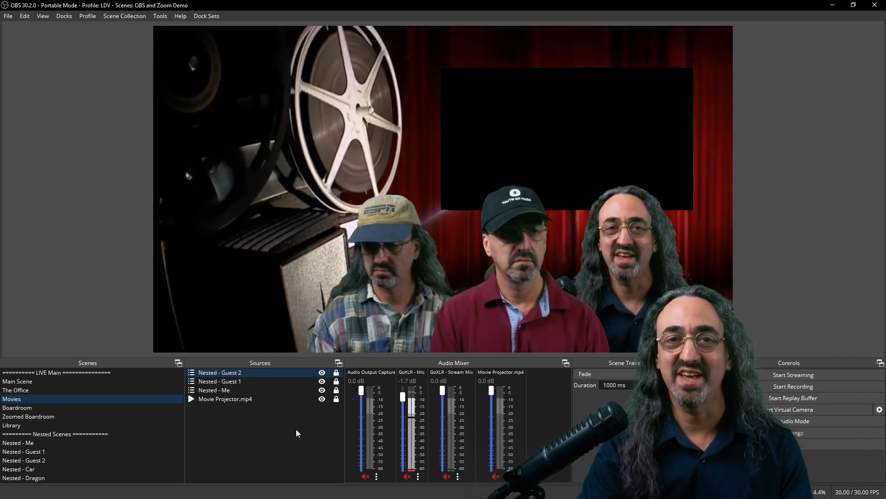
{"action": "left_click", "coordinate": [73, 400]}
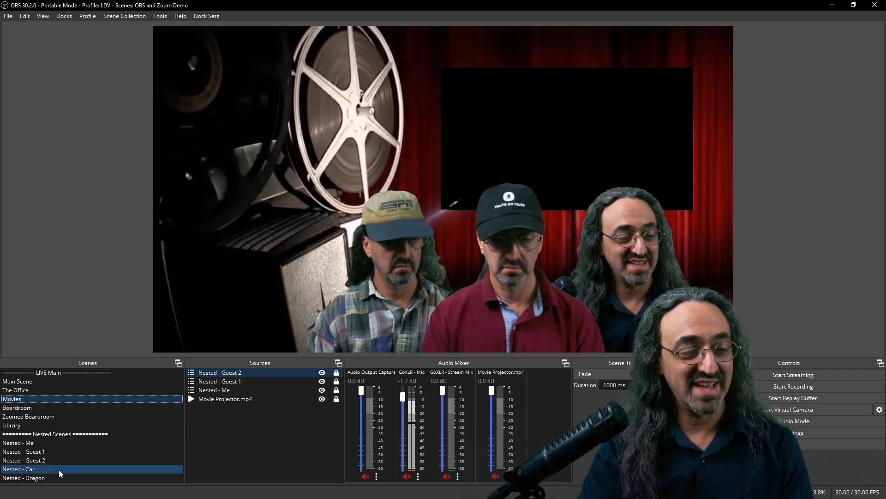
- Add the existing Nested - Me scene as a source in the Nested - Car scene
{"action": "left_click", "coordinate": [58, 468]}
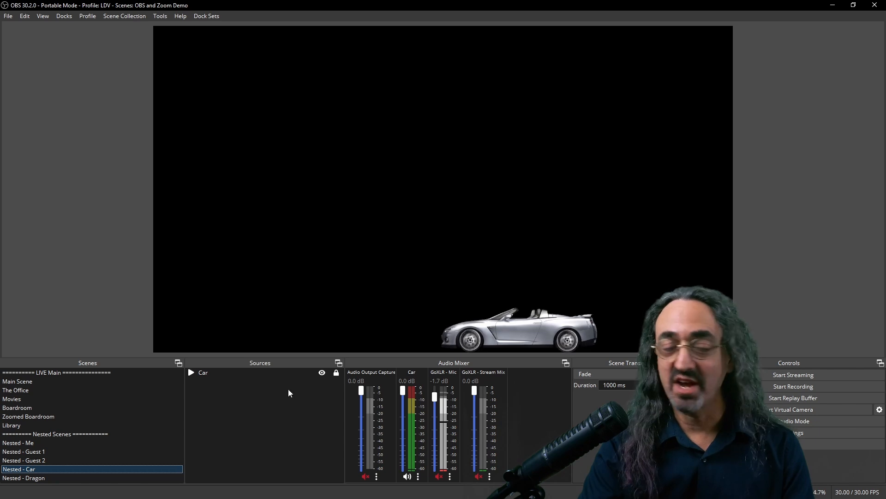
{"action": "right_click", "coordinate": [194, 398]}
{"action": "mouse_move", "coordinate": [237, 403]}
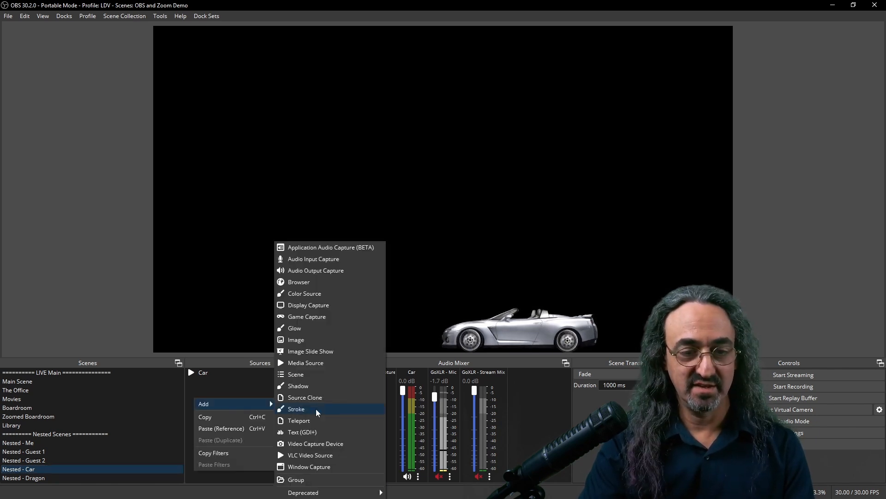
{"action": "left_click", "coordinate": [323, 375]}
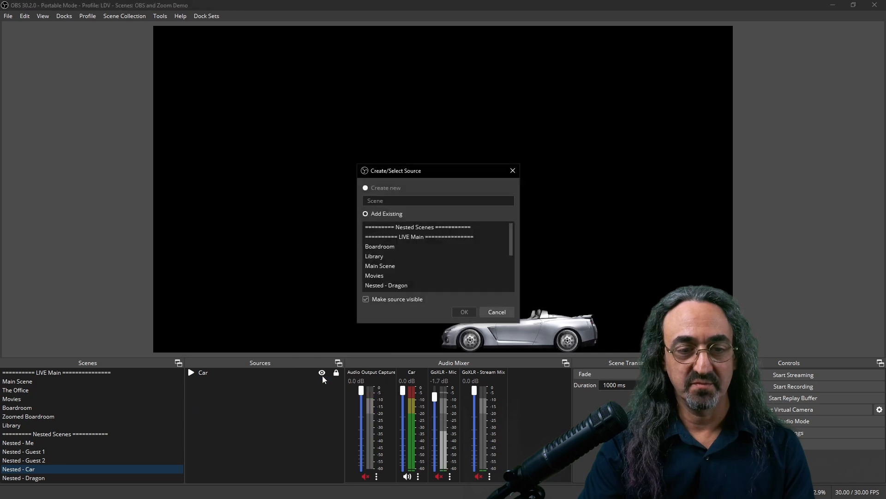
{"action": "left_click_drag", "start_coordinate": [510, 253], "coordinate": [511, 269]}
{"action": "left_click", "coordinate": [427, 255]}
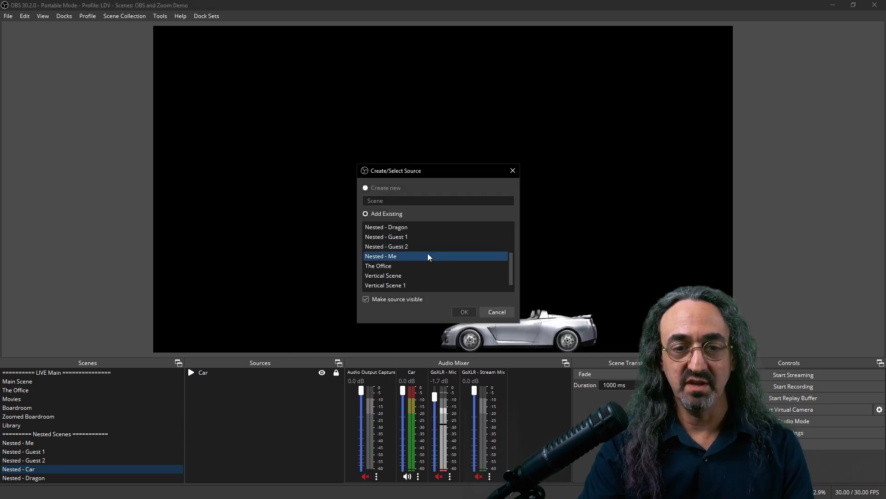
{"action": "left_click", "coordinate": [463, 312]}
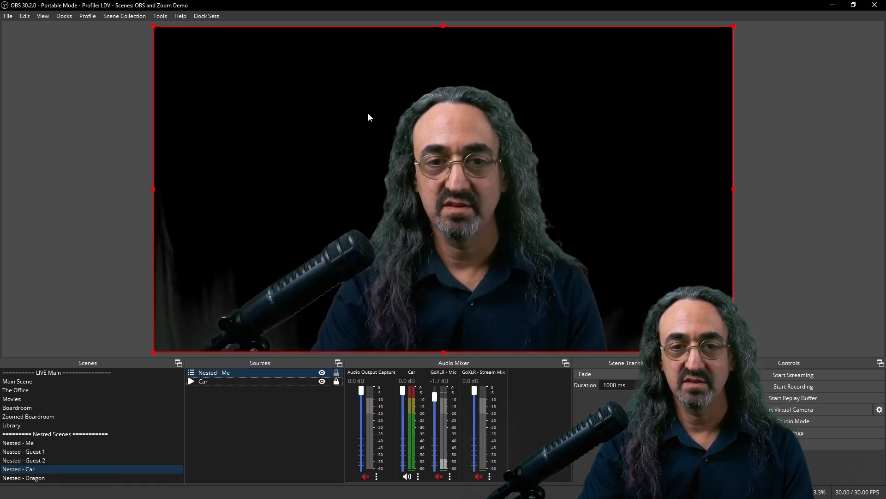
- Shrink Nested - Me to fit the car's driver seat, order it below the Car source, and lock it
{"action": "left_click_drag", "start_coordinate": [154, 26], "coordinate": [516, 252]}
{"action": "left_click_drag", "start_coordinate": [544, 258], "coordinate": [489, 267]}
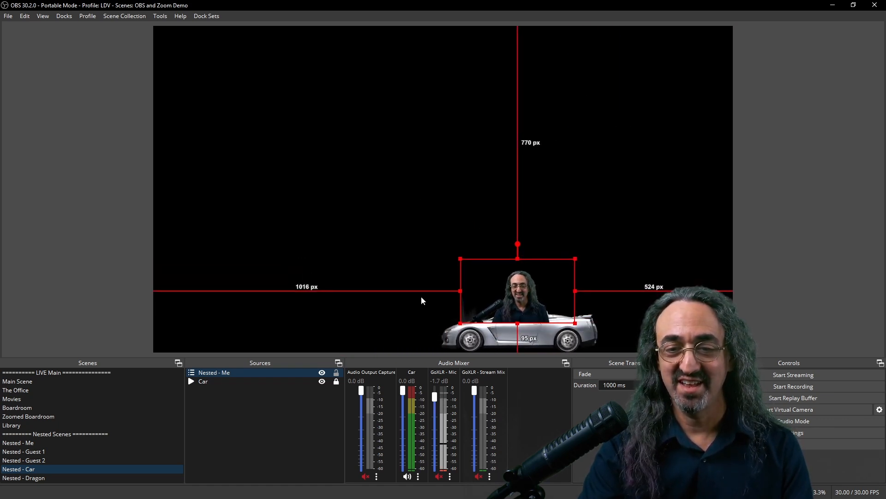
{"action": "left_click_drag", "start_coordinate": [252, 375], "coordinate": [251, 397]}
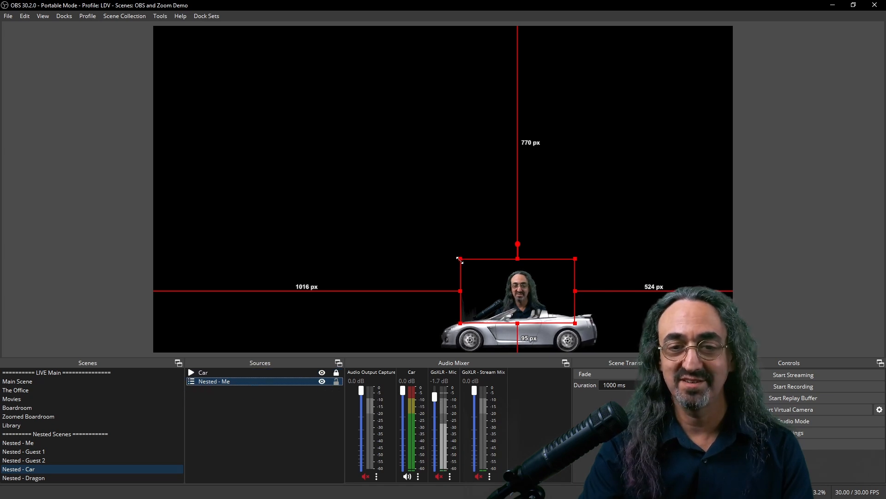
{"action": "left_click_drag", "start_coordinate": [460, 260], "coordinate": [488, 295]}
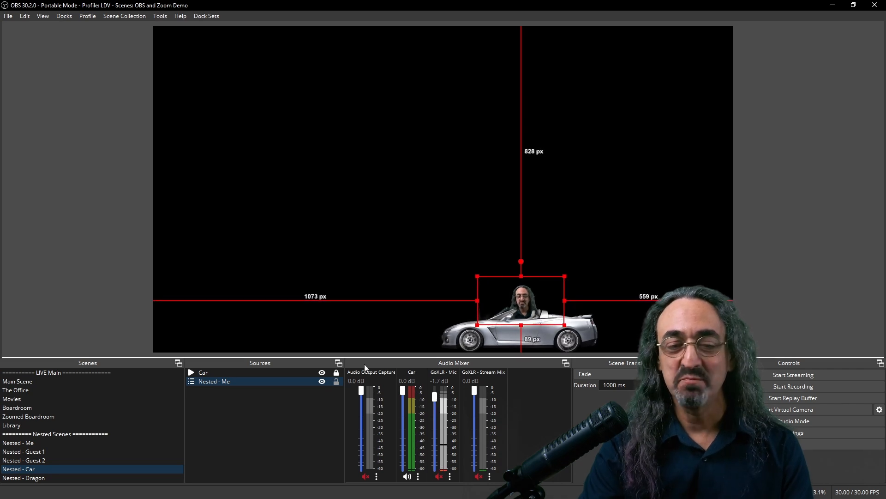
{"action": "left_click", "coordinate": [336, 382]}
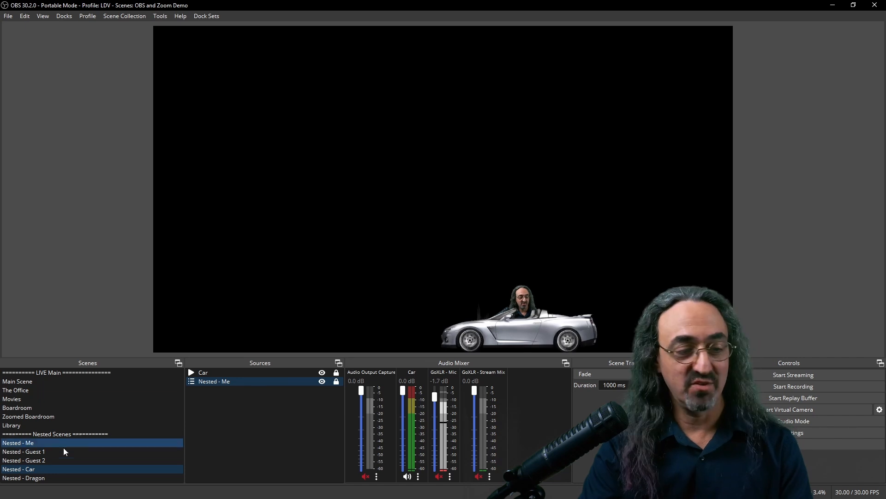
- Enable the Scroll filter on the Nested - Car scene
{"action": "right_click", "coordinate": [42, 469]}
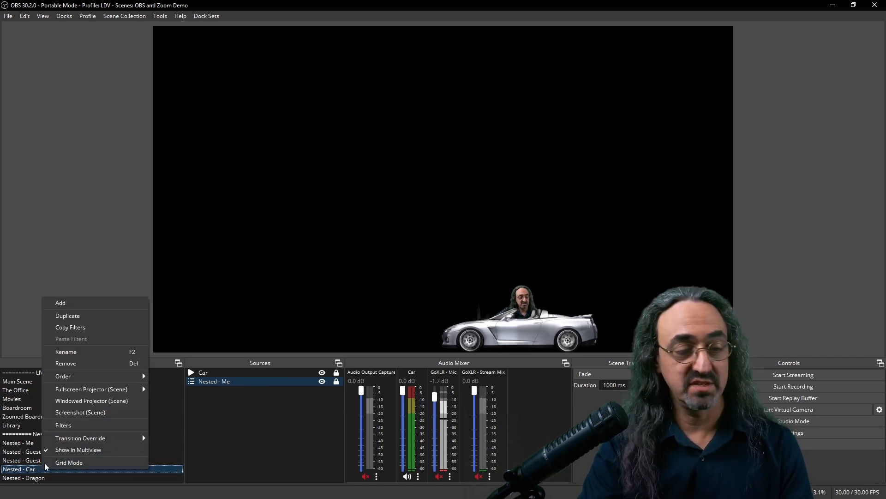
{"action": "left_click", "coordinate": [63, 425]}
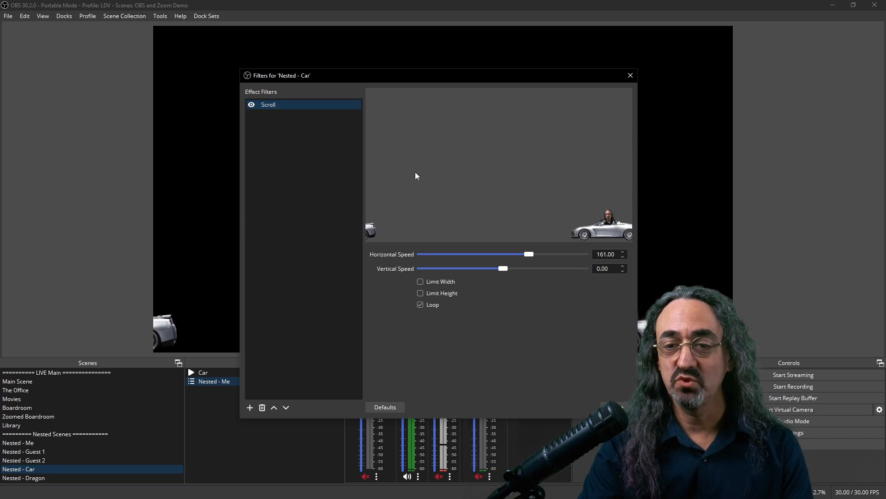
{"action": "left_click", "coordinate": [616, 407]}
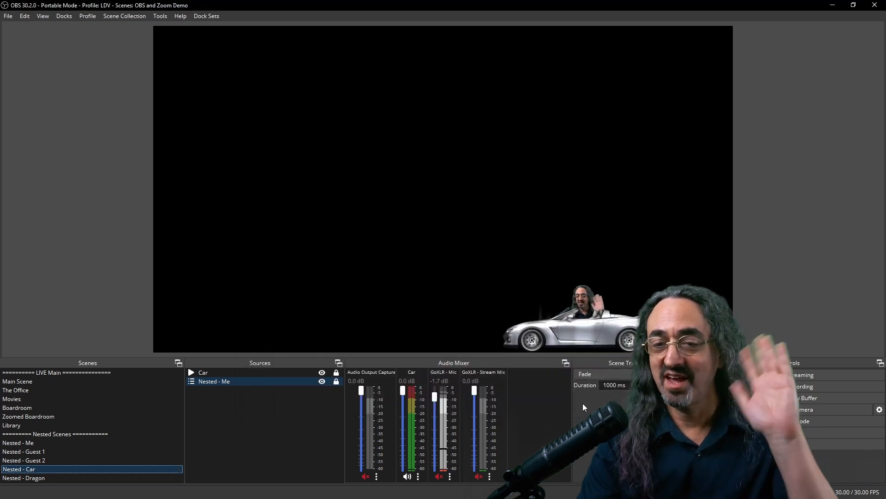
- Add the existing Nested - Guest 2 scene as a source in the Nested - Dragon scene
{"action": "left_click", "coordinate": [58, 478]}
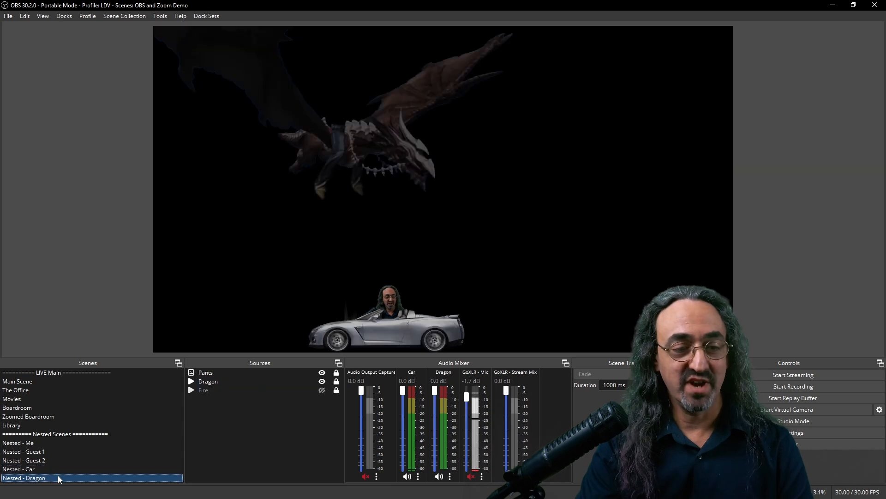
{"action": "right_click", "coordinate": [216, 416]}
{"action": "mouse_move", "coordinate": [235, 422]}
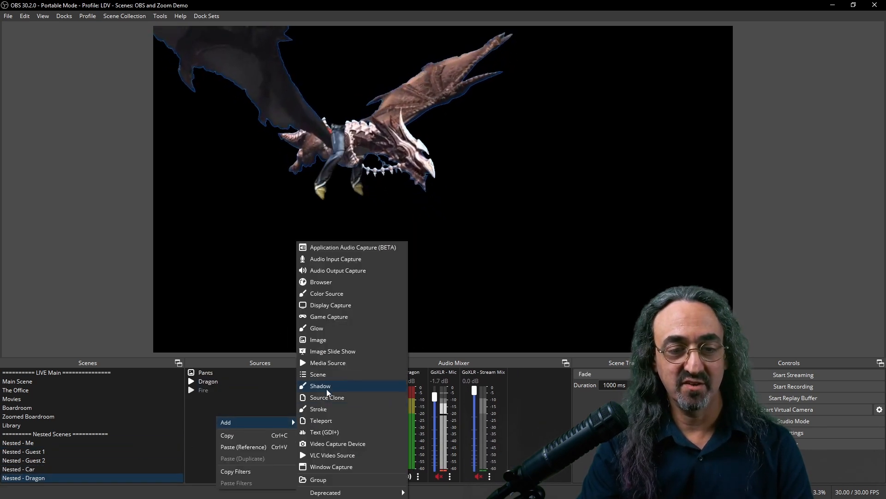
{"action": "left_click", "coordinate": [327, 374]}
{"action": "left_click_drag", "start_coordinate": [511, 229], "coordinate": [515, 279]}
{"action": "left_click", "coordinate": [422, 266]}
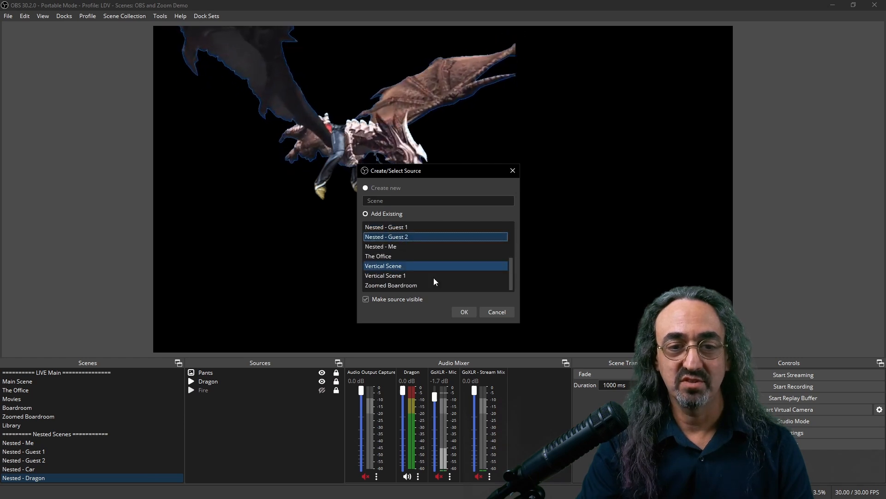
{"action": "left_click", "coordinate": [458, 311]}
- Shrink Nested - Guest 2, seat it above the pants on the dragon's back, and order it directly below the Dragon source
{"action": "left_click_drag", "start_coordinate": [734, 352], "coordinate": [369, 126]}
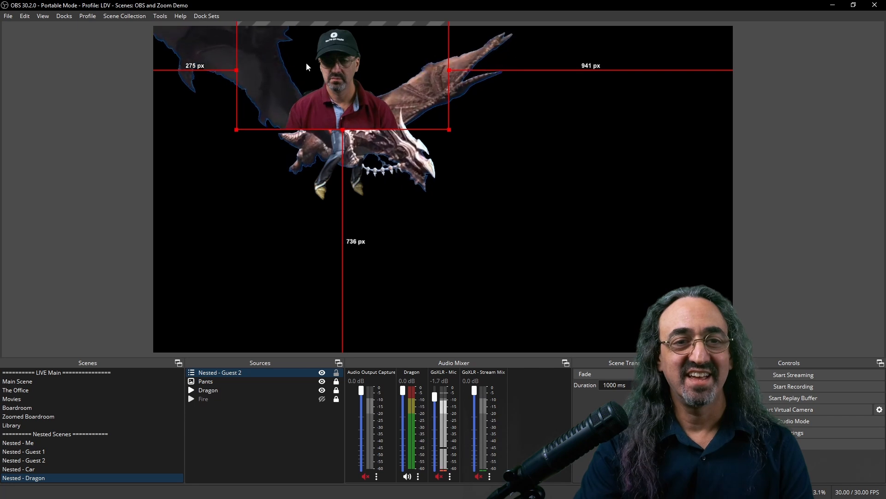
{"action": "left_click_drag", "start_coordinate": [236, 70], "coordinate": [300, 66]}
{"action": "left_click_drag", "start_coordinate": [336, 67], "coordinate": [308, 102]}
{"action": "left_click_drag", "start_coordinate": [266, 51], "coordinate": [314, 79]}
{"action": "left_click_drag", "start_coordinate": [342, 85], "coordinate": [325, 77]}
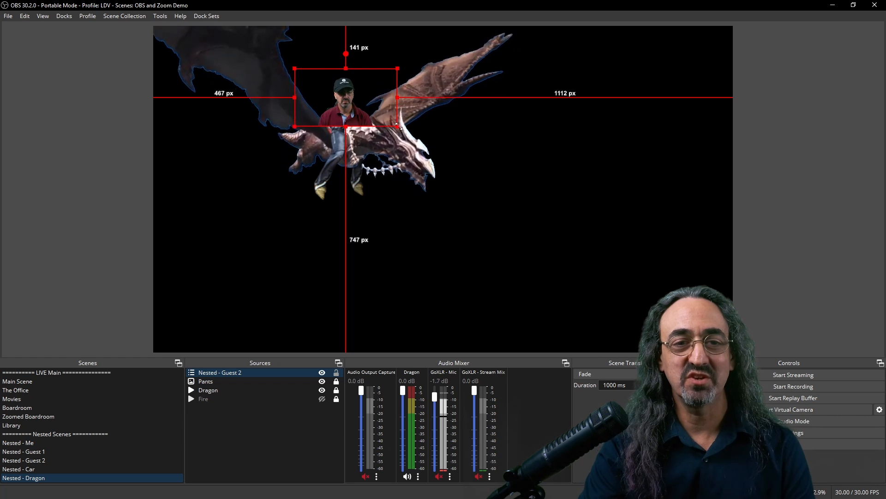
{"action": "left_click_drag", "start_coordinate": [246, 371], "coordinate": [251, 396]}
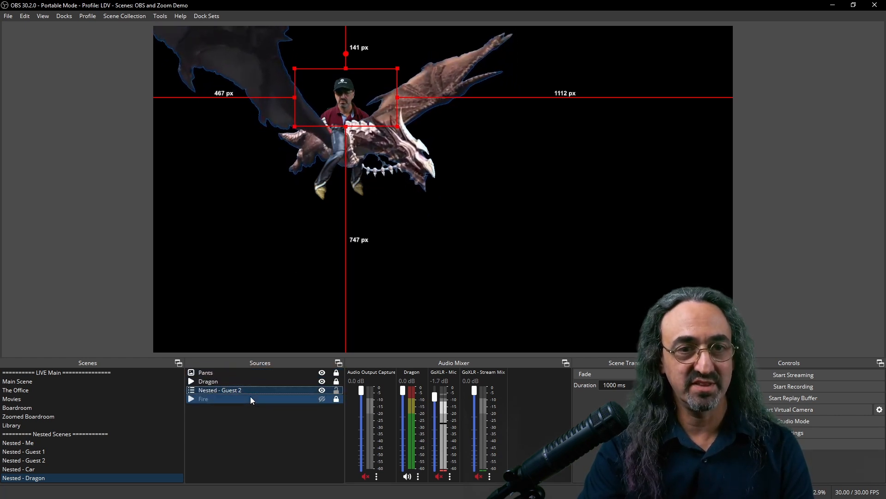
- Preview the Fire source by showing and hiding it, and lock Nested - Guest 2 in the Nested - Dragon scene
{"action": "left_click", "coordinate": [322, 399]}
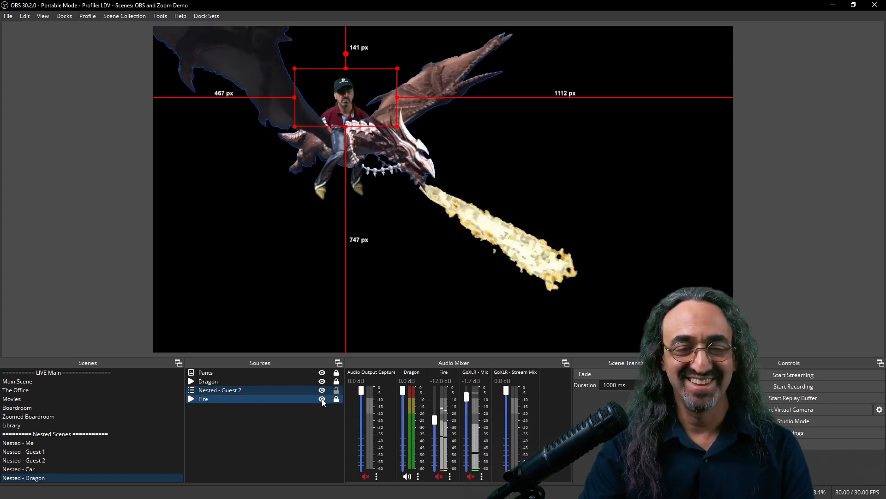
{"action": "left_click", "coordinate": [323, 399]}
{"action": "left_click", "coordinate": [337, 390]}
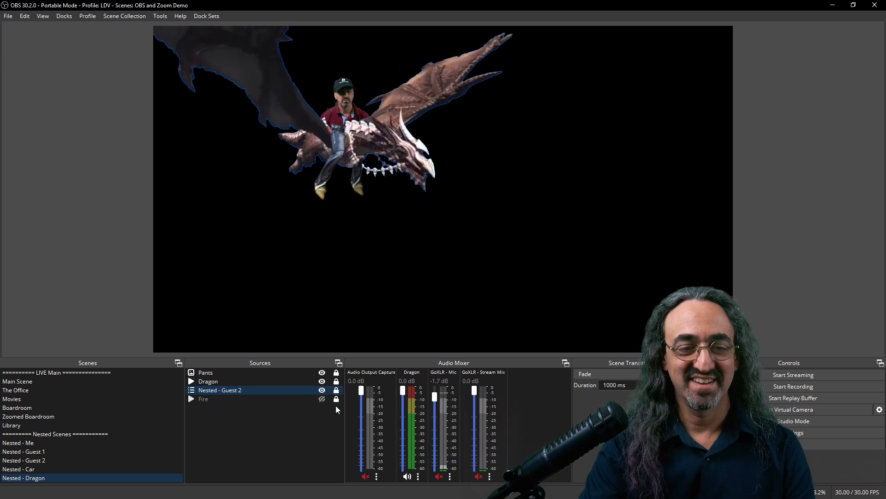
- Enable the Scroll filter on the Nested - Dragon scene
{"action": "right_click", "coordinate": [39, 482]}
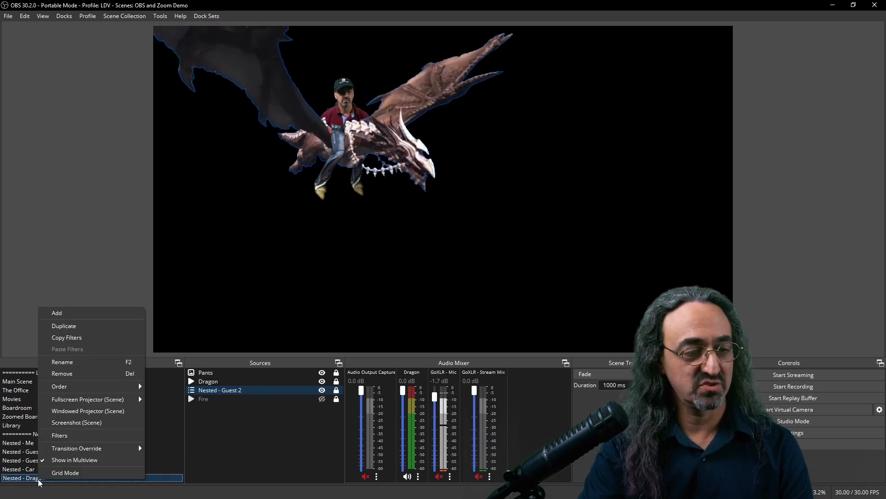
{"action": "left_click", "coordinate": [71, 434]}
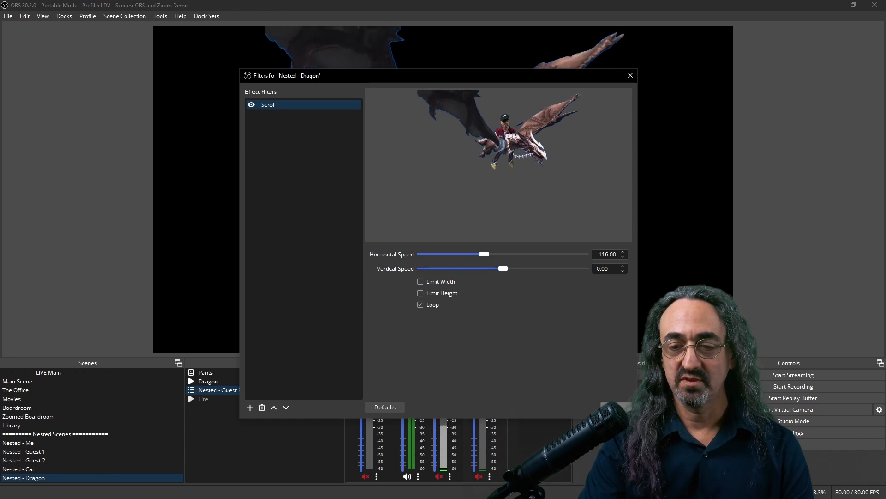
{"action": "key", "text": "Escape"}
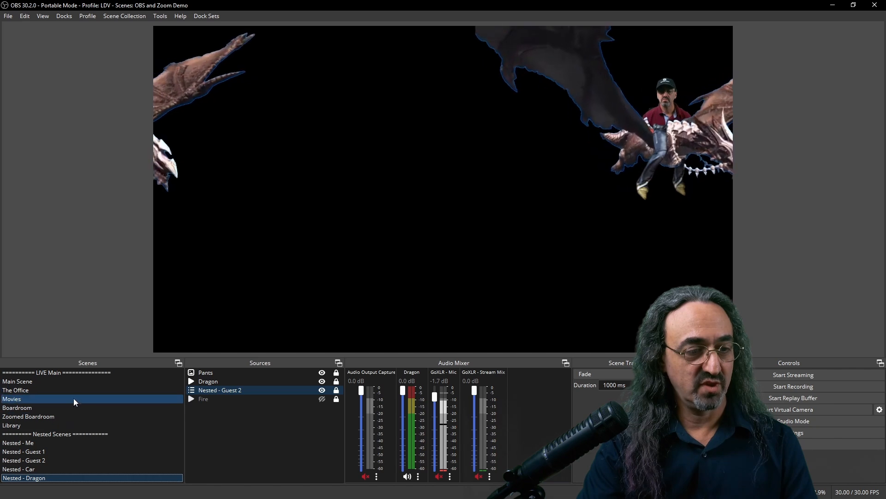
- Hide Nested - Guest 1 in the Main Scene and move Nested - Me to the middle of the office, keeping both locked
{"action": "left_click", "coordinate": [73, 384]}
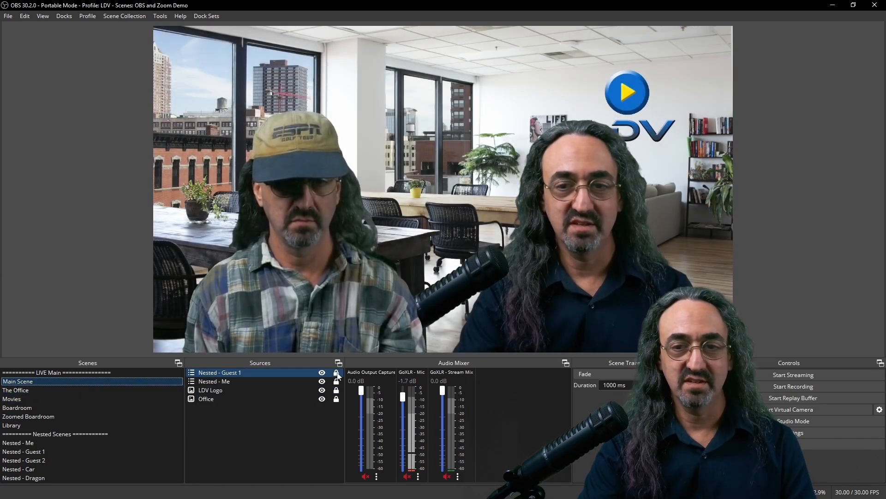
{"action": "left_click", "coordinate": [276, 372]}
{"action": "left_click", "coordinate": [322, 373]}
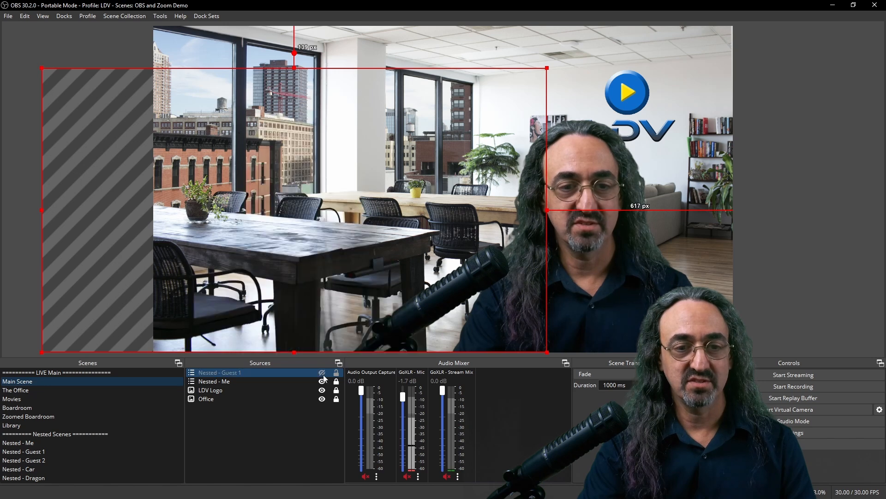
{"action": "left_click", "coordinate": [301, 381]}
{"action": "left_click_drag", "start_coordinate": [436, 265], "coordinate": [432, 267]}
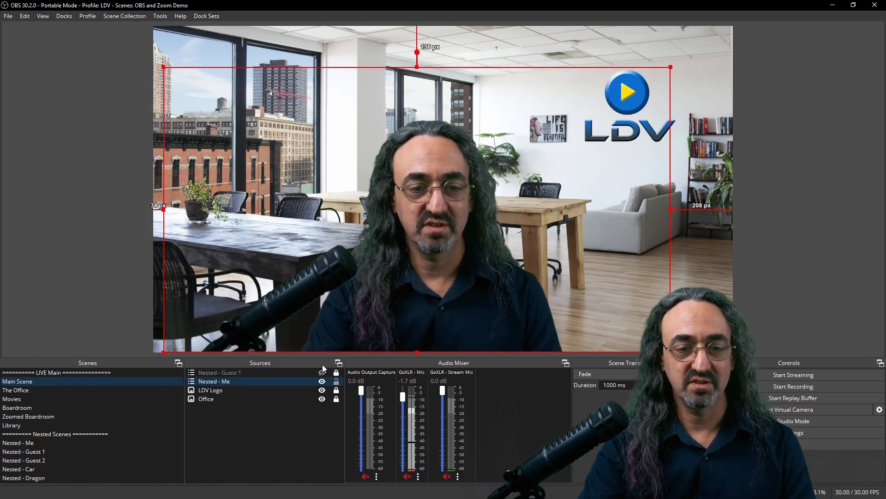
- Add the existing Nested - Dragon scene to the Main Scene and order it directly below Nested - Me
{"action": "right_click", "coordinate": [212, 433]}
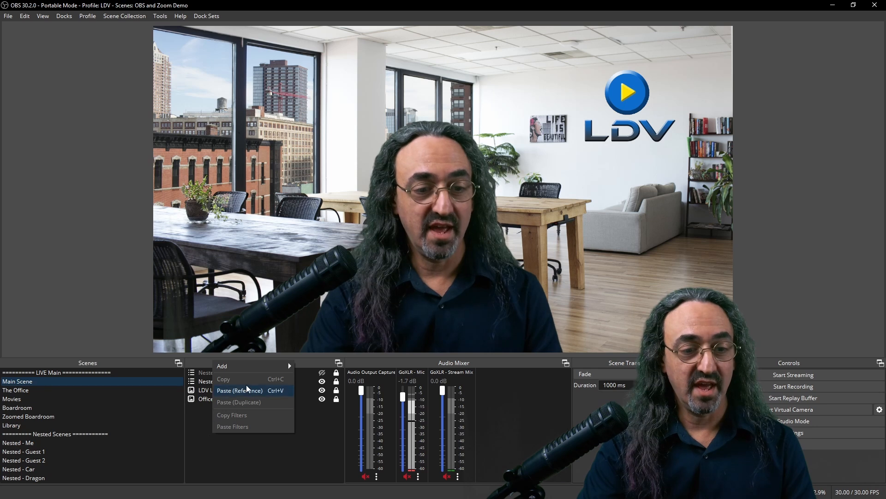
{"action": "mouse_move", "coordinate": [242, 367]}
{"action": "left_click", "coordinate": [317, 374]}
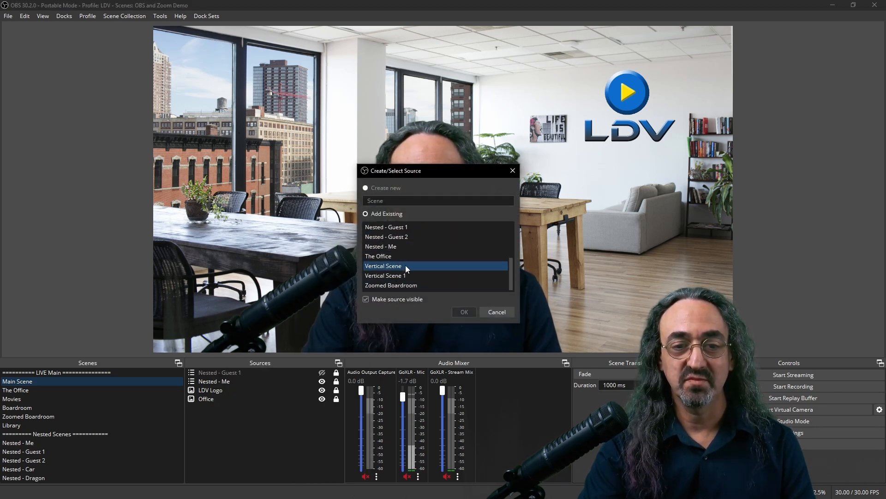
{"action": "left_click_drag", "start_coordinate": [513, 281], "coordinate": [511, 263]}
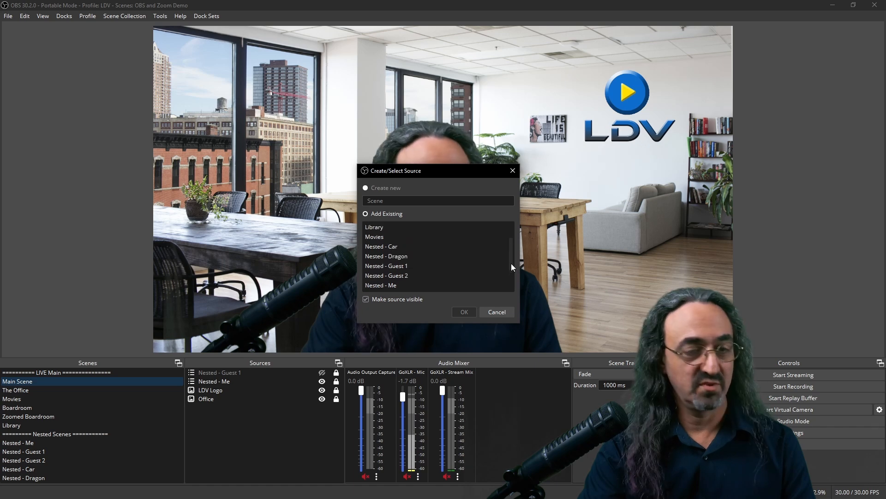
{"action": "left_click", "coordinate": [490, 266]}
{"action": "left_click", "coordinate": [410, 256]}
{"action": "left_click", "coordinate": [464, 312]}
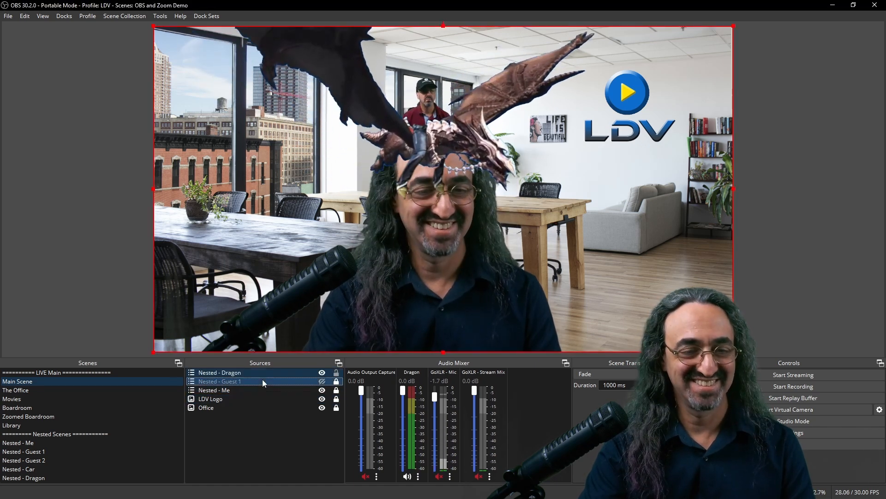
{"action": "left_click_drag", "start_coordinate": [265, 376], "coordinate": [264, 396]}
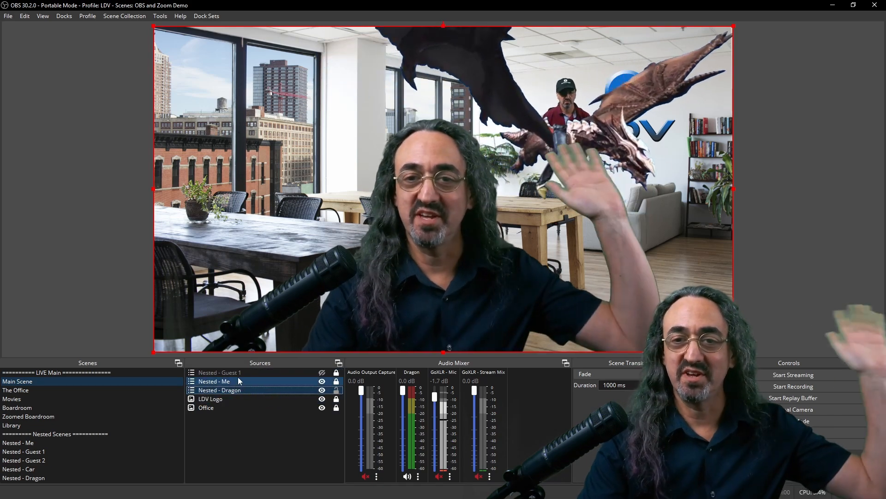
- Add the existing Nested - Car scene as a source in the Main Scene
{"action": "right_click", "coordinate": [208, 443]}
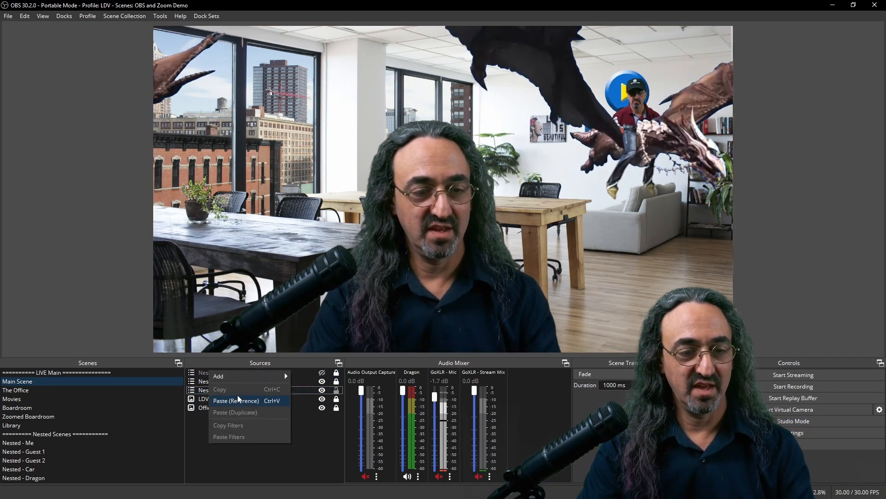
{"action": "left_click", "coordinate": [313, 377]}
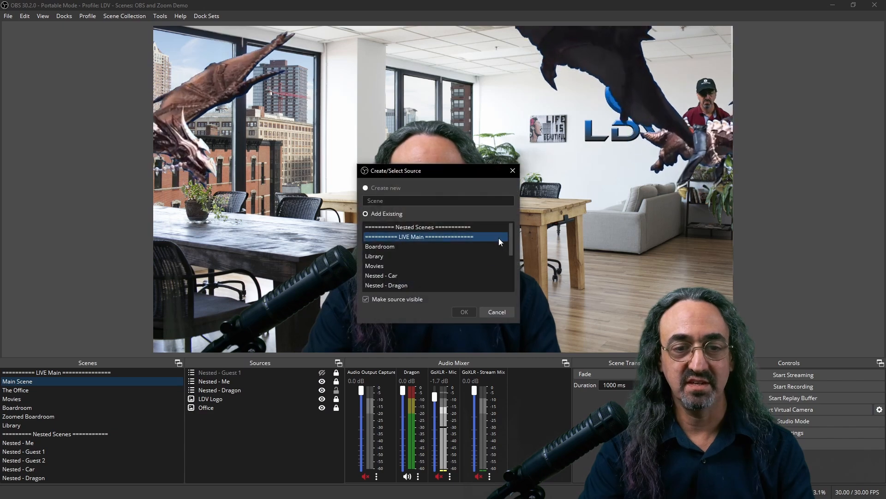
{"action": "left_click", "coordinate": [430, 276]}
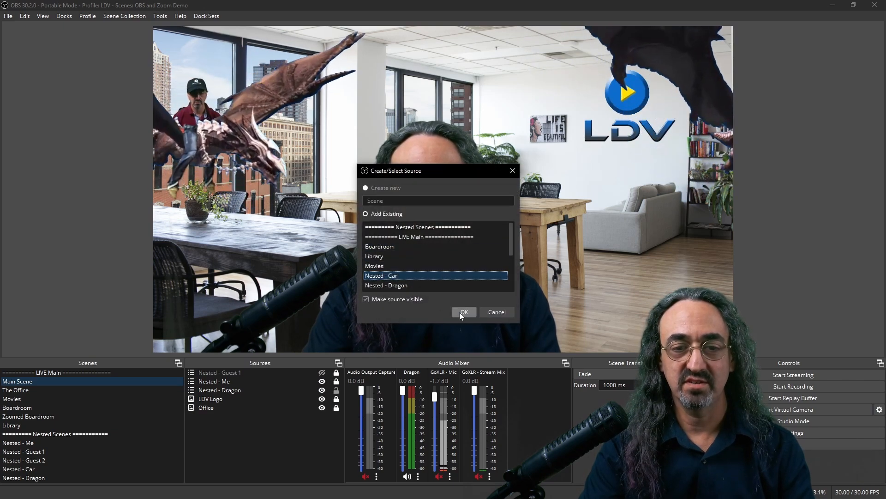
{"action": "left_click", "coordinate": [460, 312]}
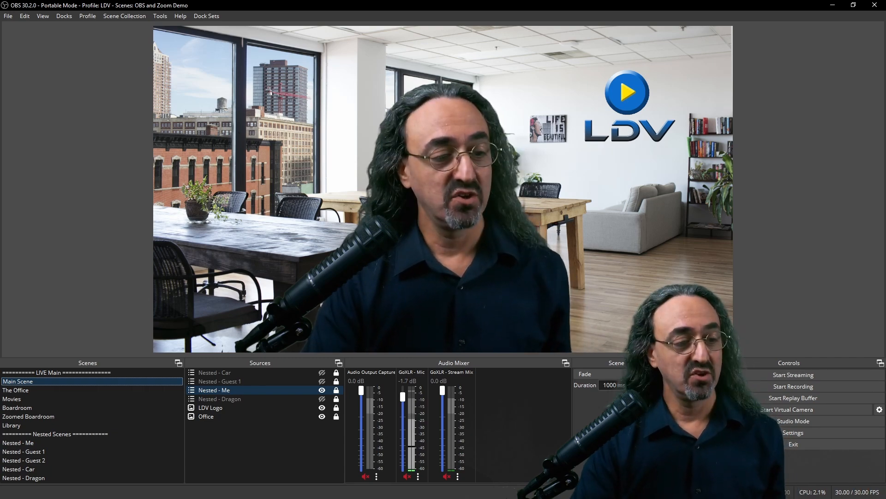
- Add the existing Monitor 2 display capture as a visible source in the Movies scene
{"action": "left_click", "coordinate": [96, 392]}
{"action": "left_click", "coordinate": [96, 397]}
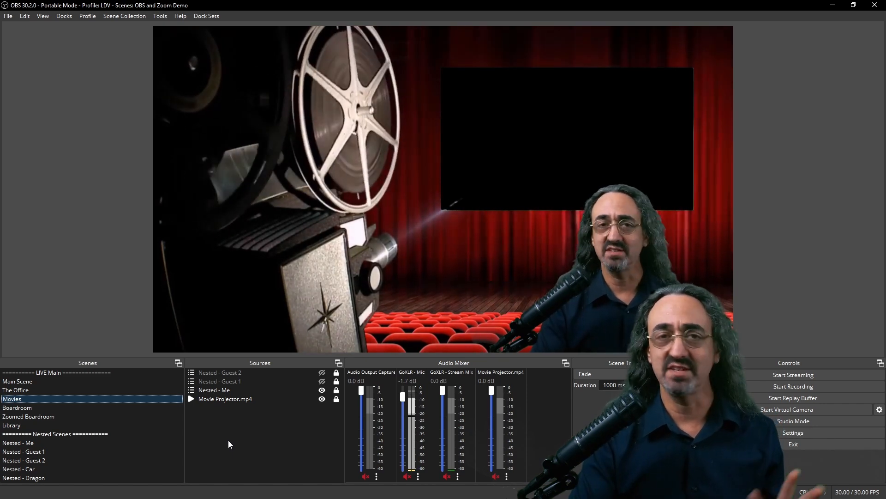
{"action": "right_click", "coordinate": [209, 412]}
{"action": "mouse_move", "coordinate": [245, 417]}
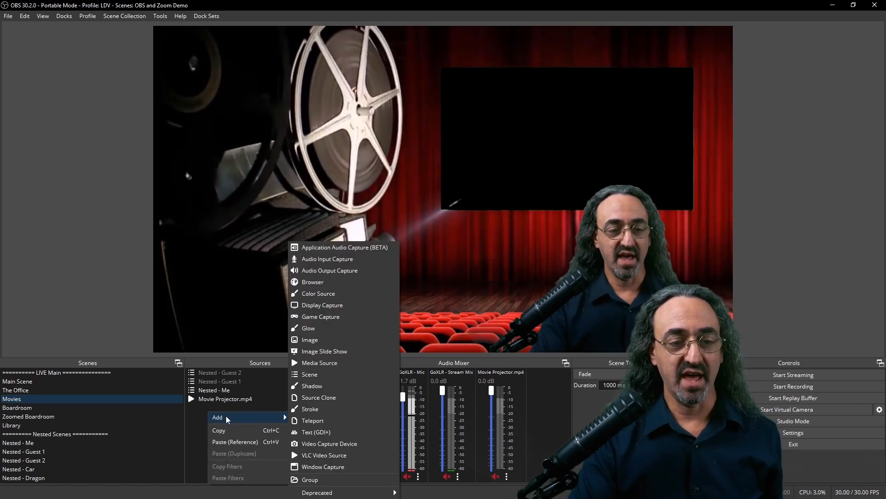
{"action": "left_click", "coordinate": [327, 305]}
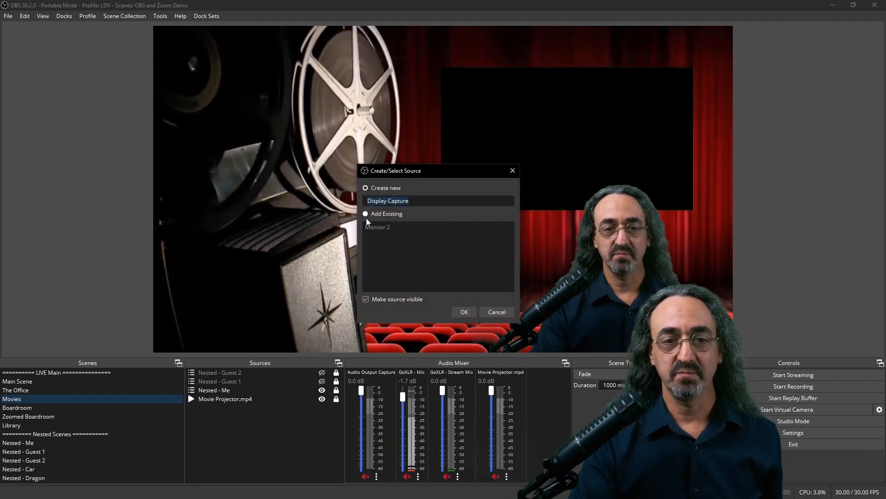
{"action": "left_click", "coordinate": [372, 227]}
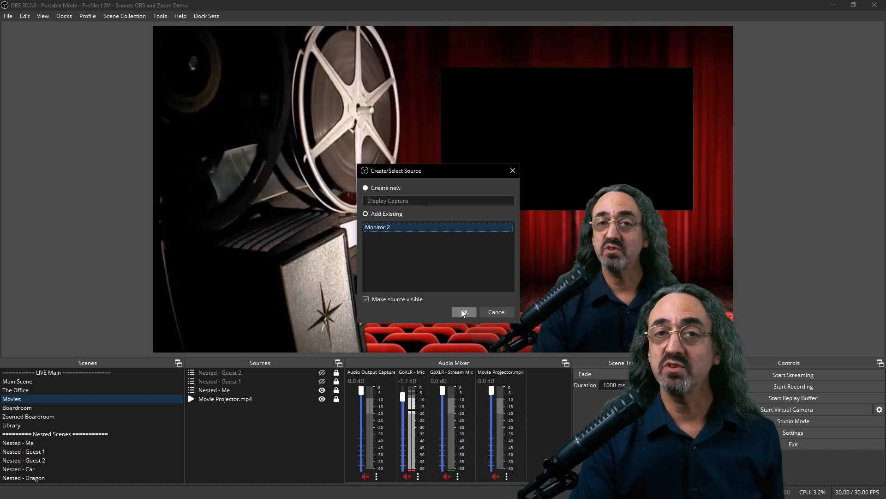
{"action": "left_click", "coordinate": [462, 311]}
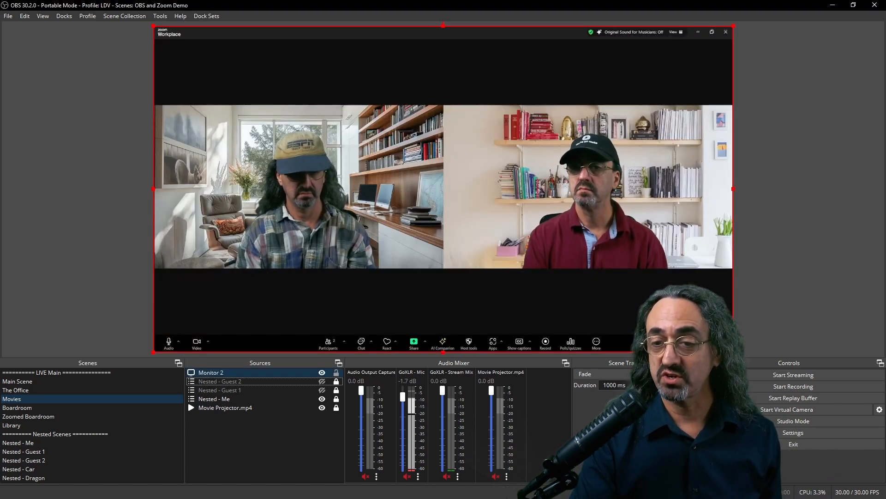
- Scale down the Monitor 2 capture and position it to fill the black projection screen on the red curtain
{"action": "left_click_drag", "start_coordinate": [734, 352], "coordinate": [372, 131]}
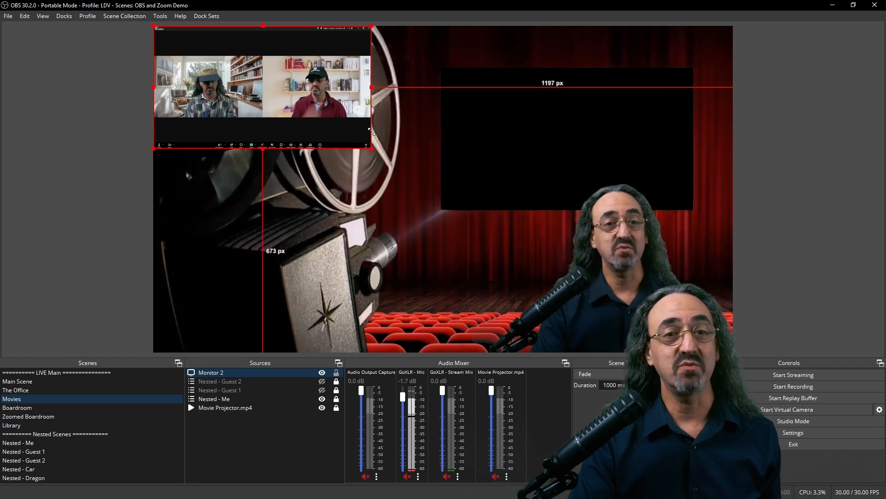
{"action": "left_click_drag", "start_coordinate": [325, 109], "coordinate": [614, 150]}
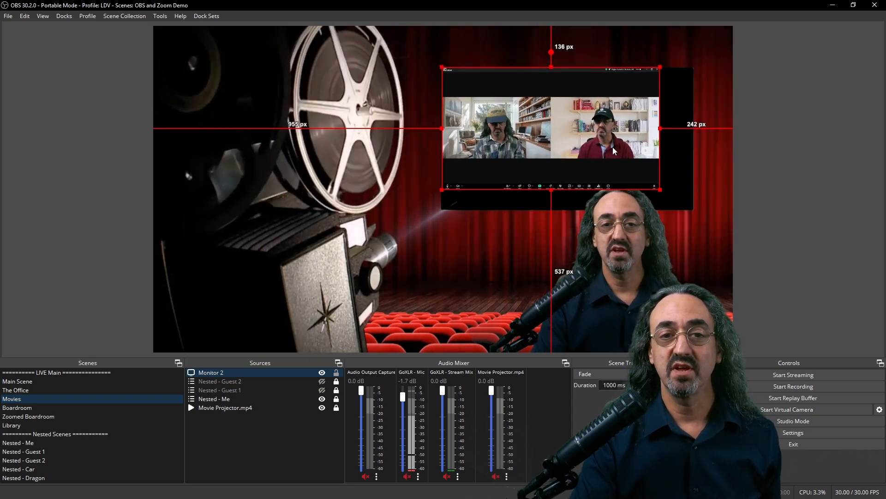
{"action": "left_click_drag", "start_coordinate": [655, 189], "coordinate": [689, 210]}
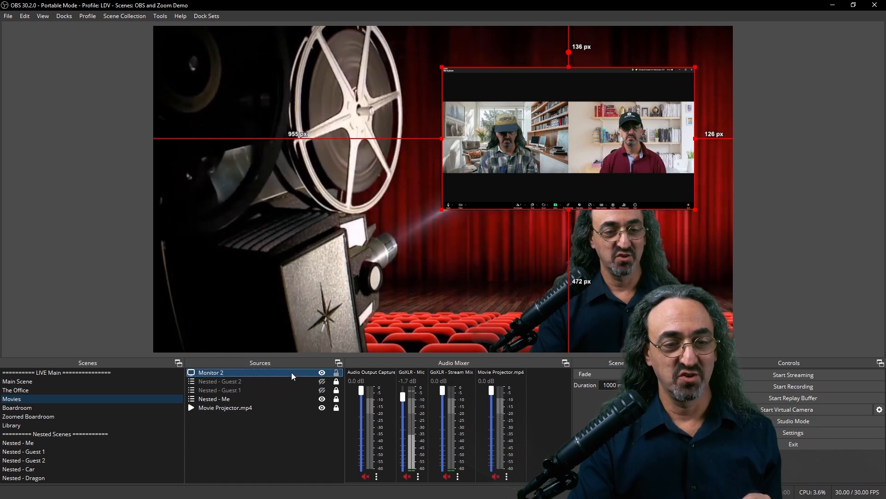
- Order Monitor 2 directly below Nested - Me in the Movies scene and lock it
{"action": "left_click_drag", "start_coordinate": [292, 372], "coordinate": [291, 403]}
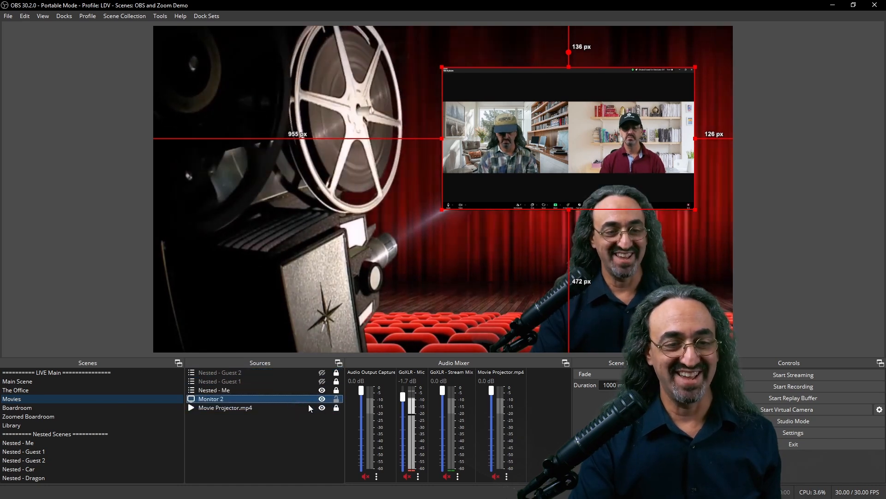
{"action": "left_click", "coordinate": [336, 398]}
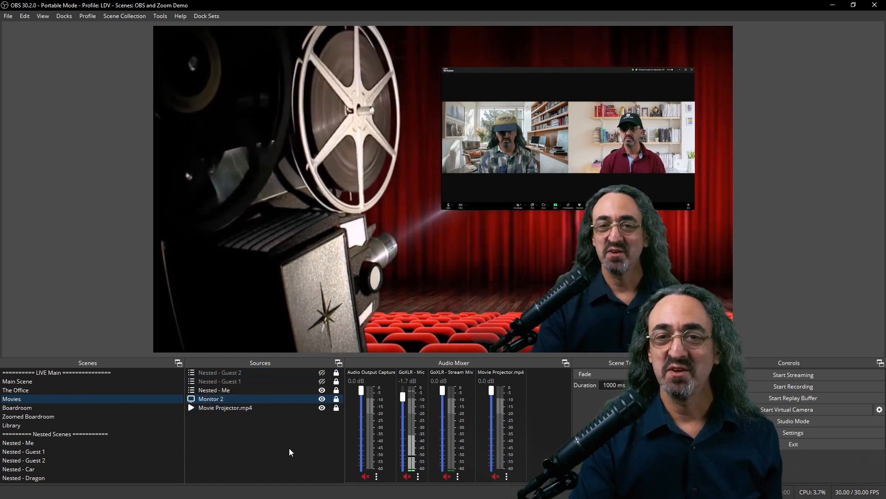